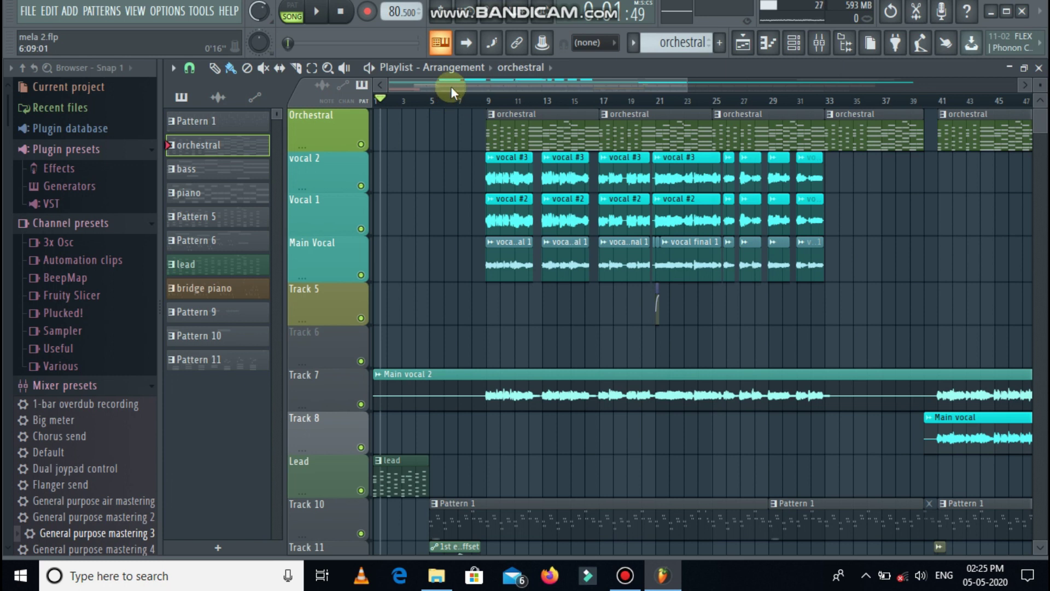
# - Zoom the playlist in on roughly the first 24 bars and play the song's intro from bar 1
pyautogui.moveTo(469, 87); pyautogui.dragTo(441, 83)
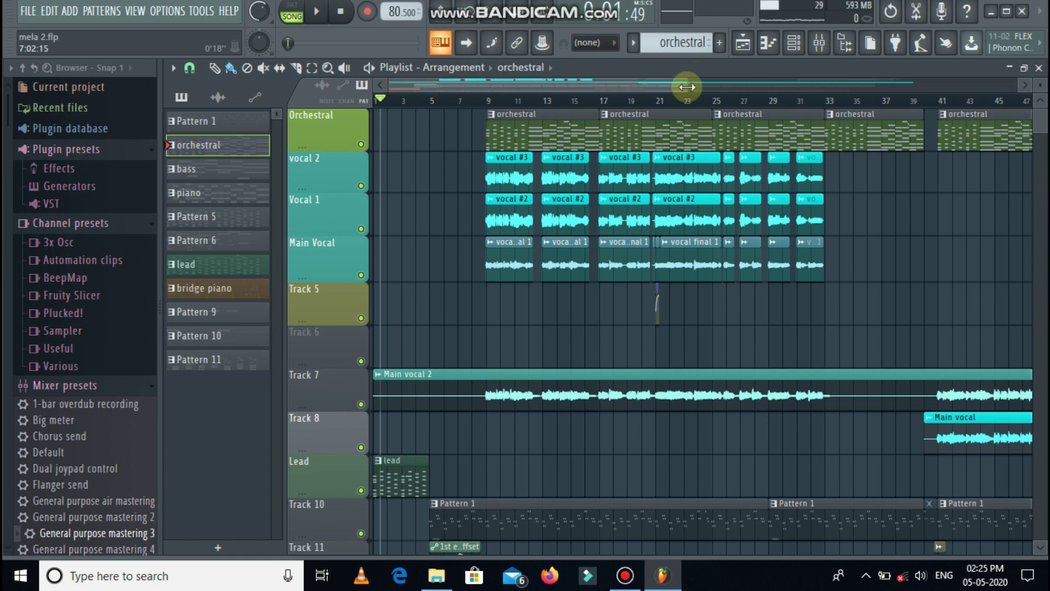
pyautogui.moveTo(687, 87); pyautogui.dragTo(537, 85)
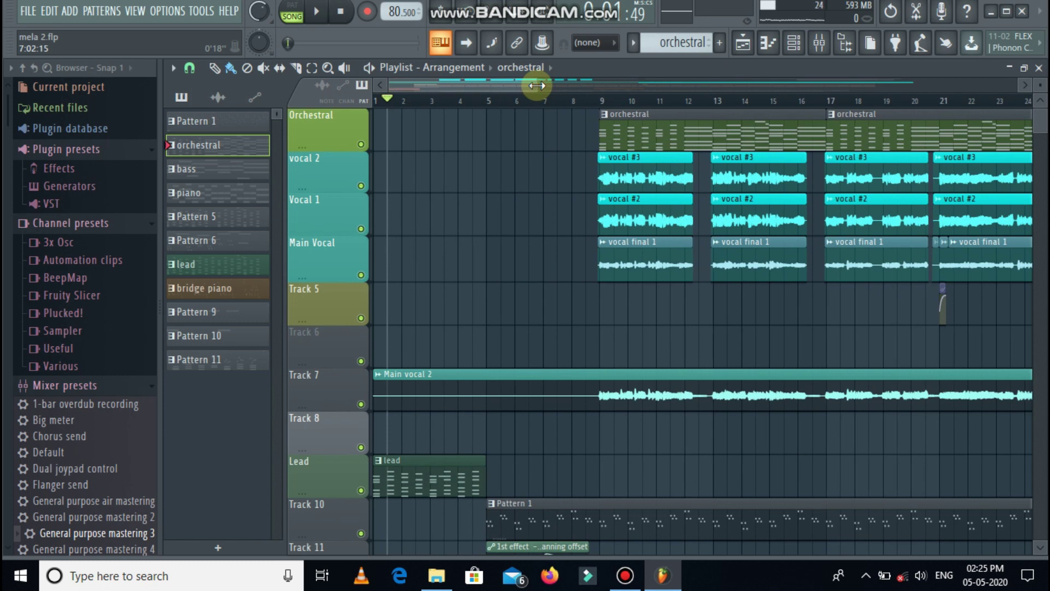
pyautogui.click(375, 101)
pyautogui.press('space')
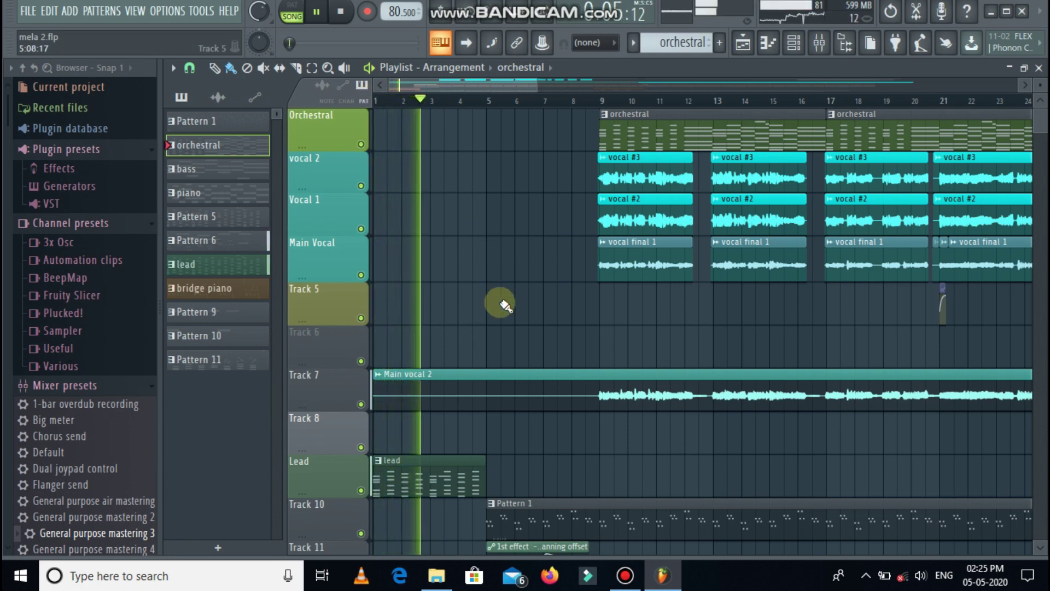
pyautogui.scroll(-4, 505, 305)
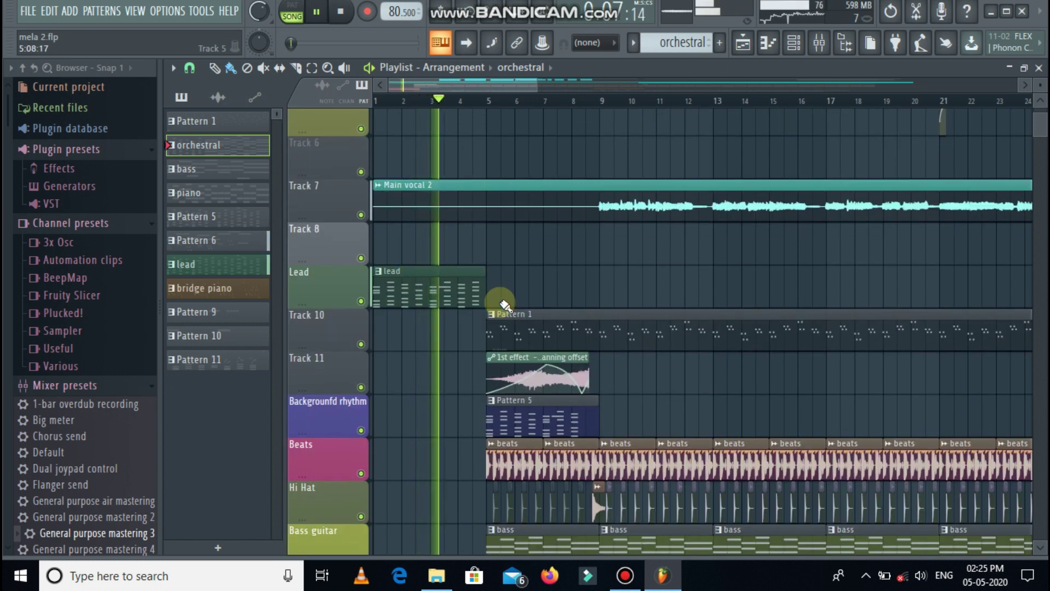
pyautogui.scroll(1, 504, 305)
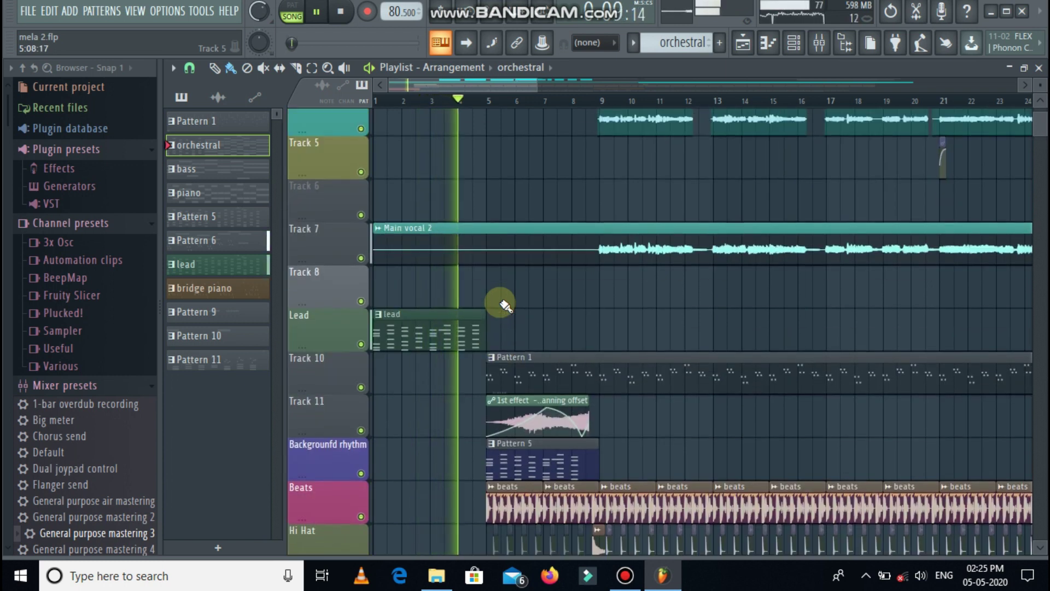
pyautogui.press('space')
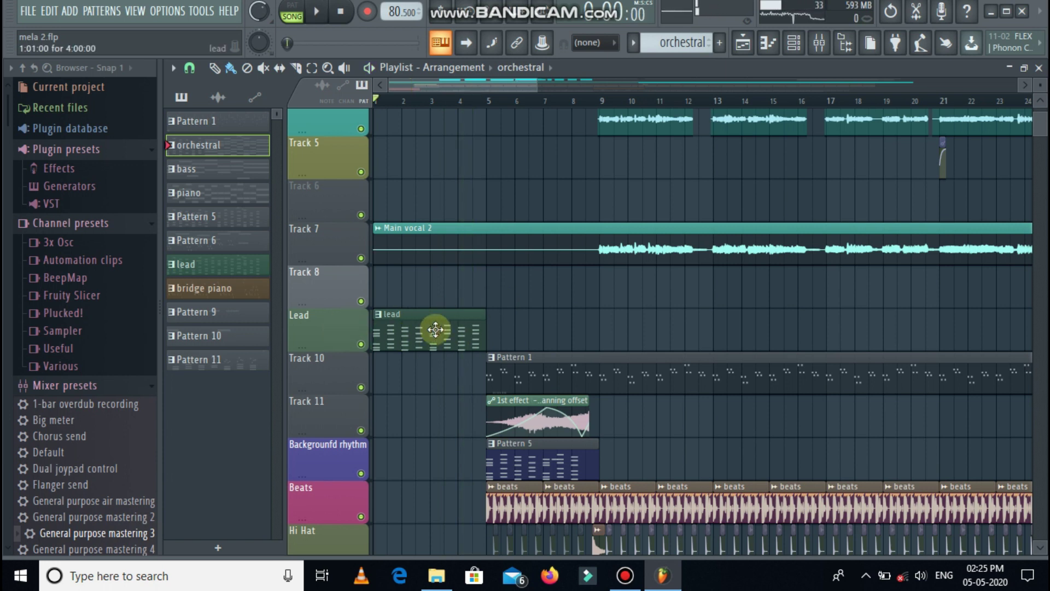
# - Open the lead clip's notes in the piano roll and play that pattern alone in pattern mode
pyautogui.click(389, 327)
pyautogui.doubleClick(388, 327)
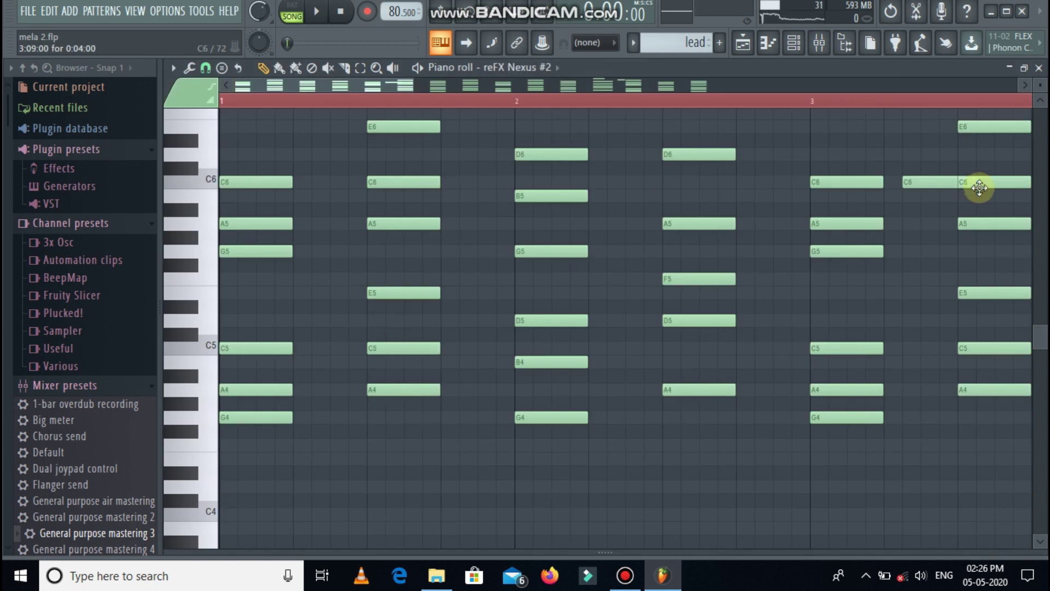
pyautogui.moveTo(1041, 335); pyautogui.dragTo(1041, 332)
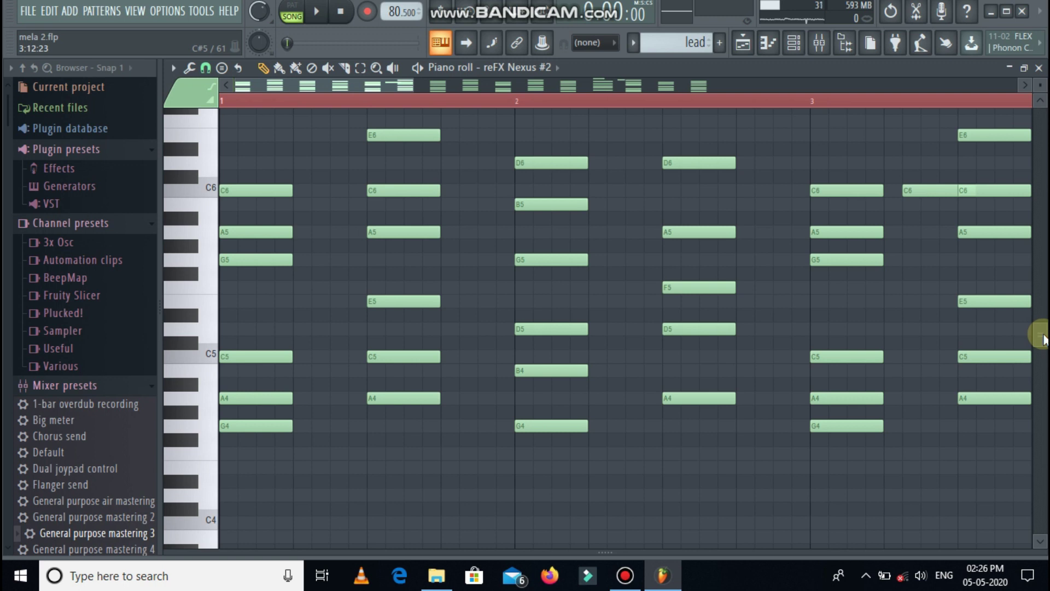
pyautogui.moveTo(1042, 337); pyautogui.dragTo(1043, 334)
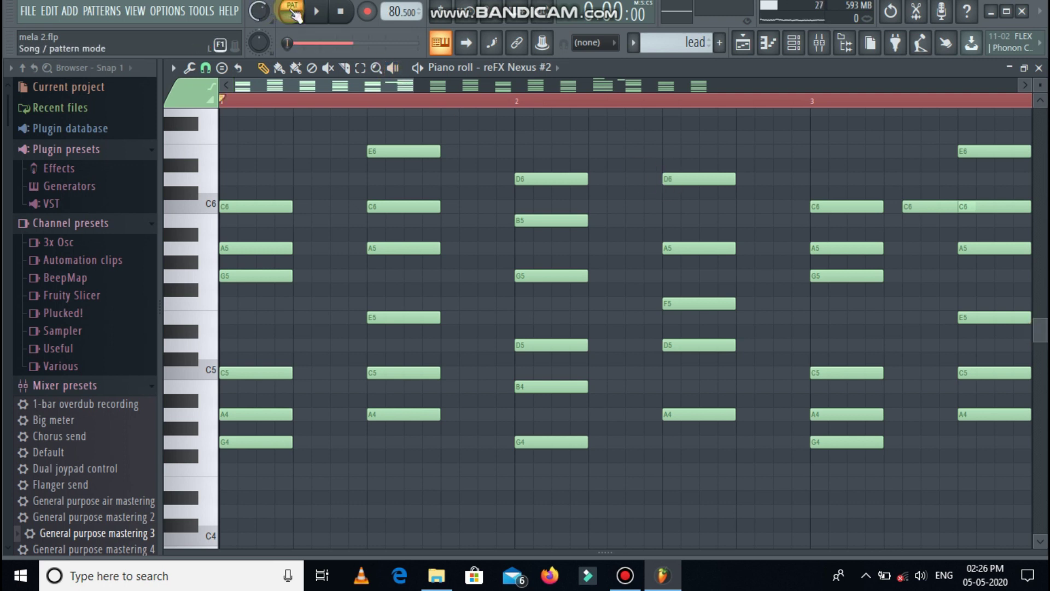
pyautogui.press('space')
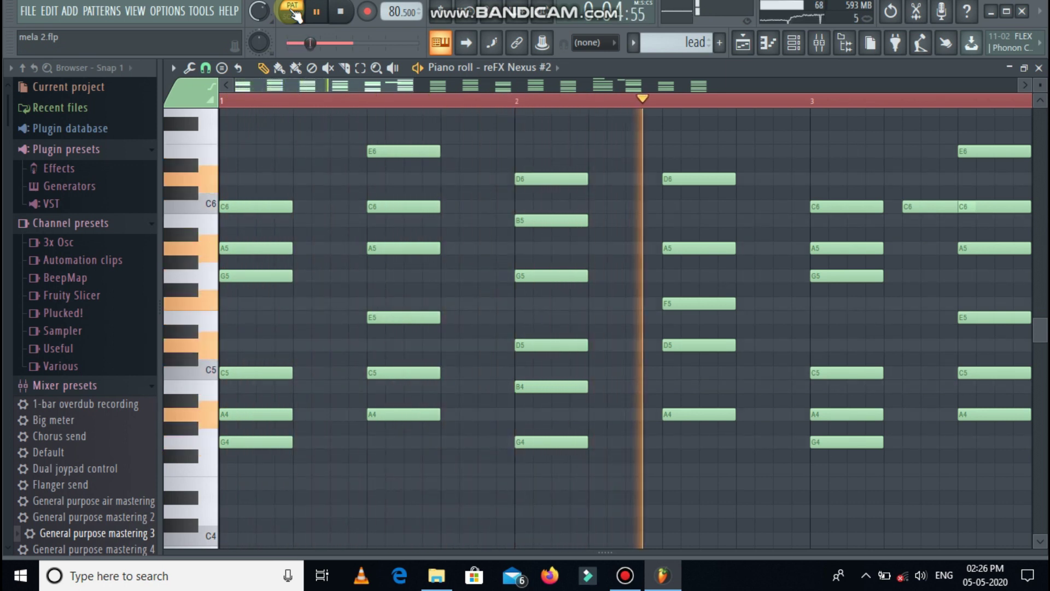
pyautogui.press('space')
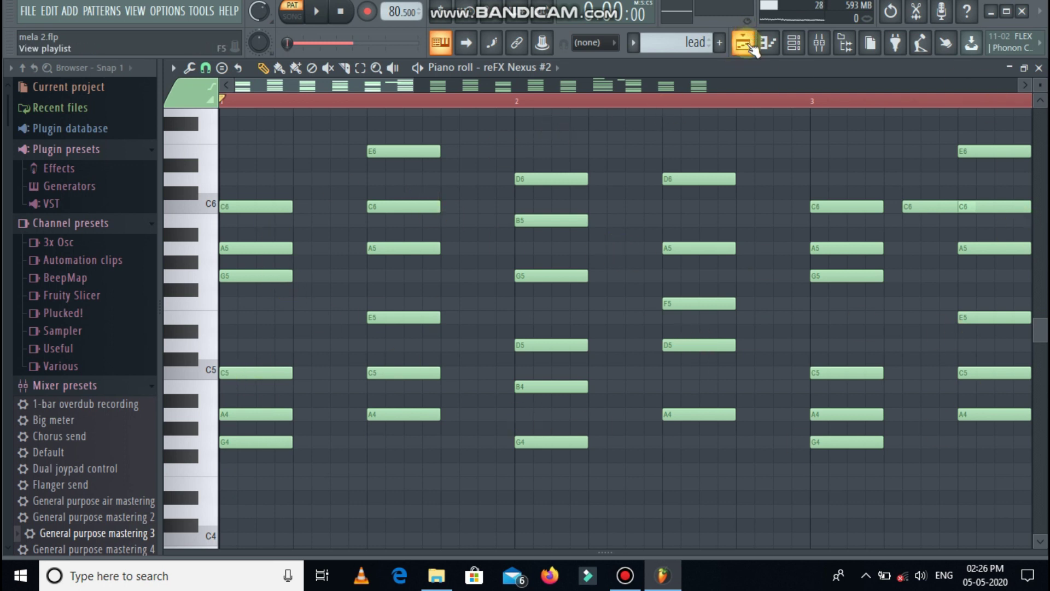
# - Check the lead's reFX Nexus #2 channel in the channel rack, closing the rack and returning to the playlist
pyautogui.click(794, 43)
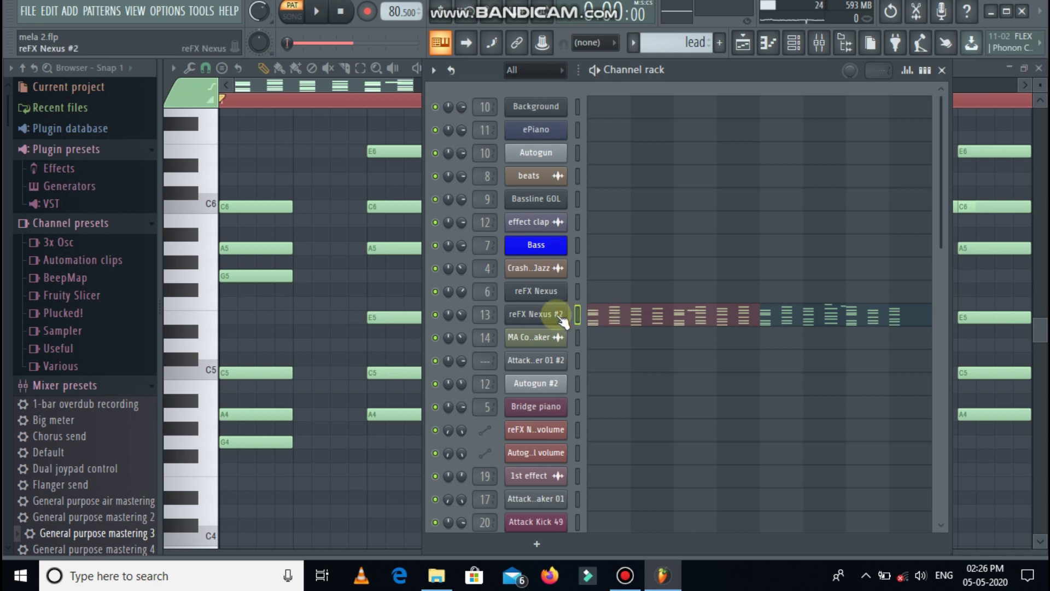
pyautogui.click(943, 70)
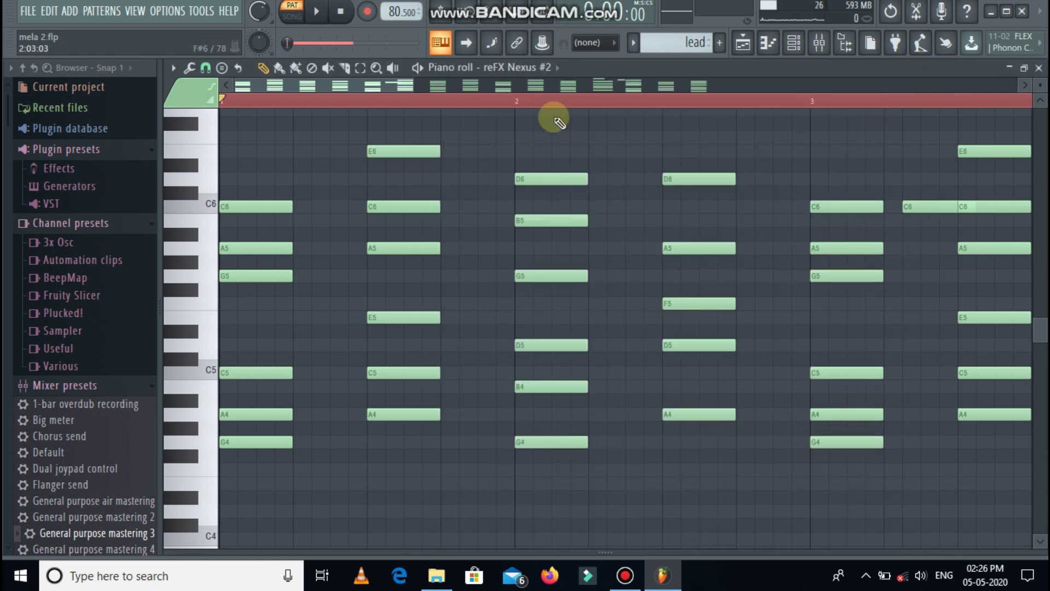
pyautogui.click(741, 44)
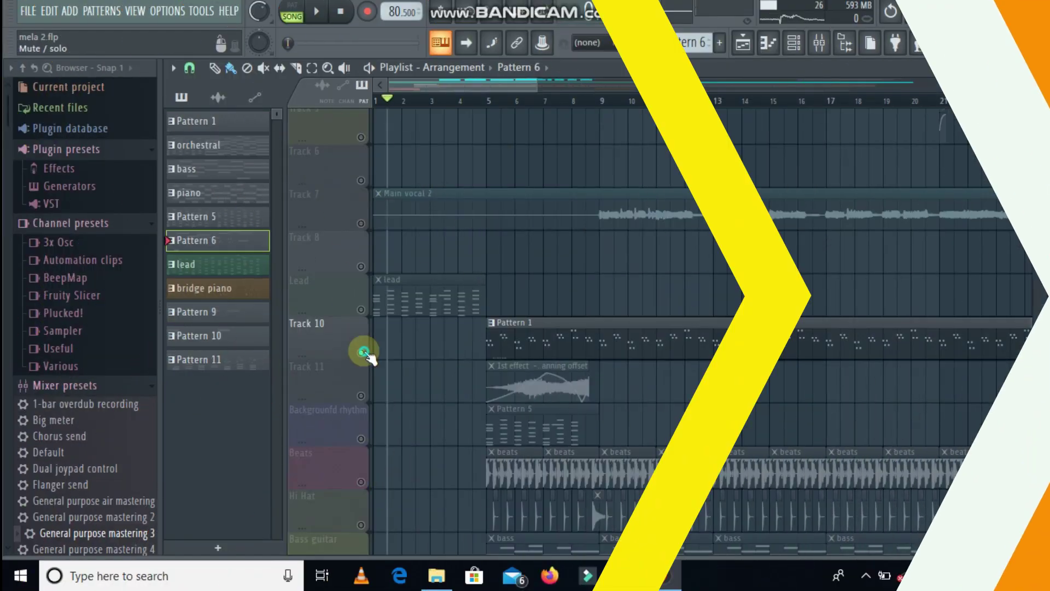
# - Take Track 10 out of solo and play the full arrangement from bar 5
pyautogui.rightClick(364, 351)
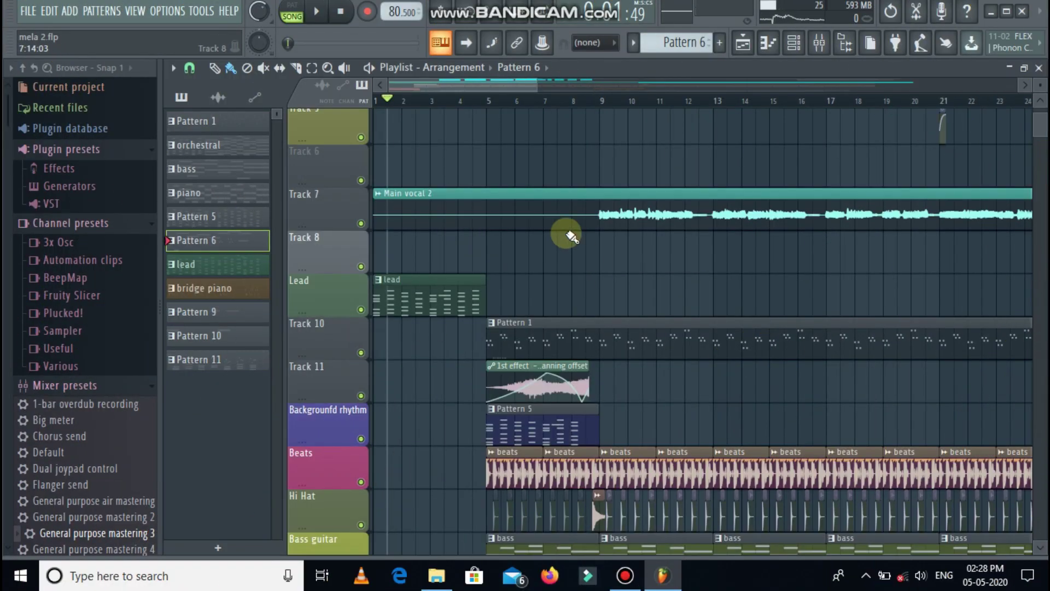
pyautogui.click(487, 101)
pyautogui.press('space')
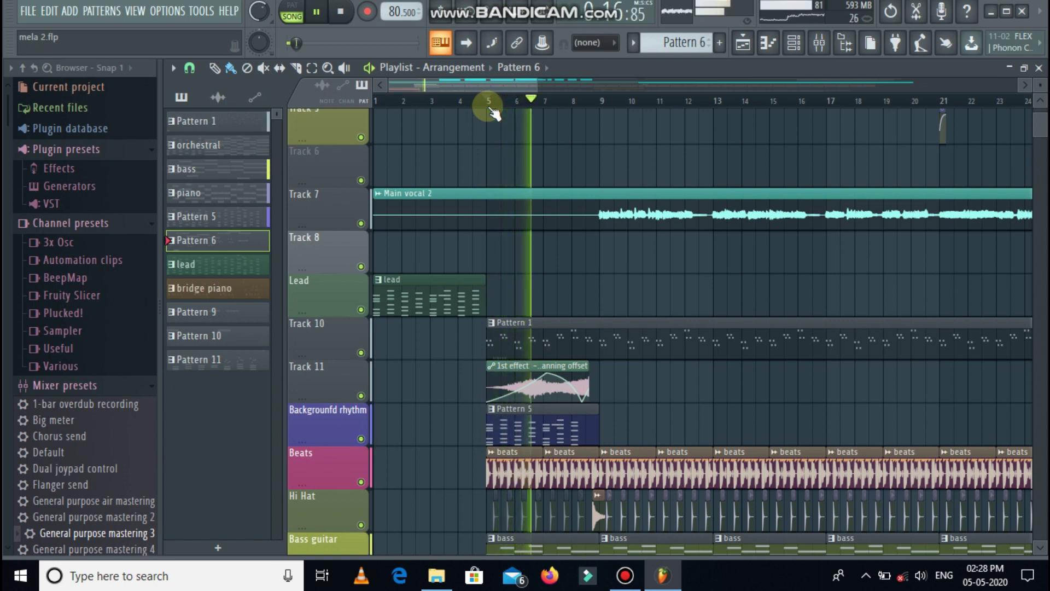
pyautogui.press('space')
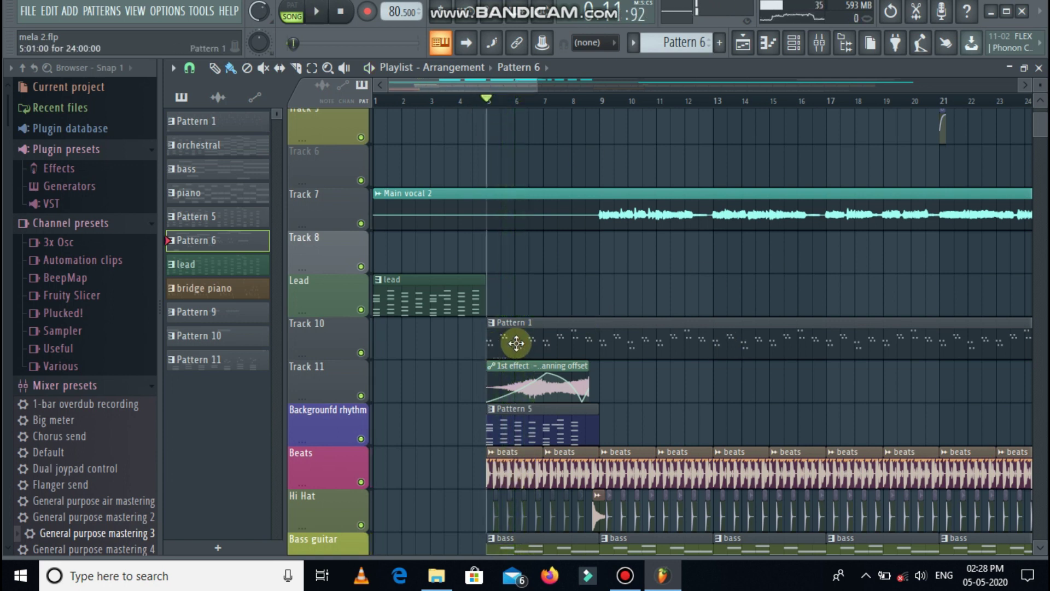
# - Audition Track 10's Pattern 1 in solo from bar 5, then turn the solo off
pyautogui.rightClick(361, 353)
pyautogui.press('space')
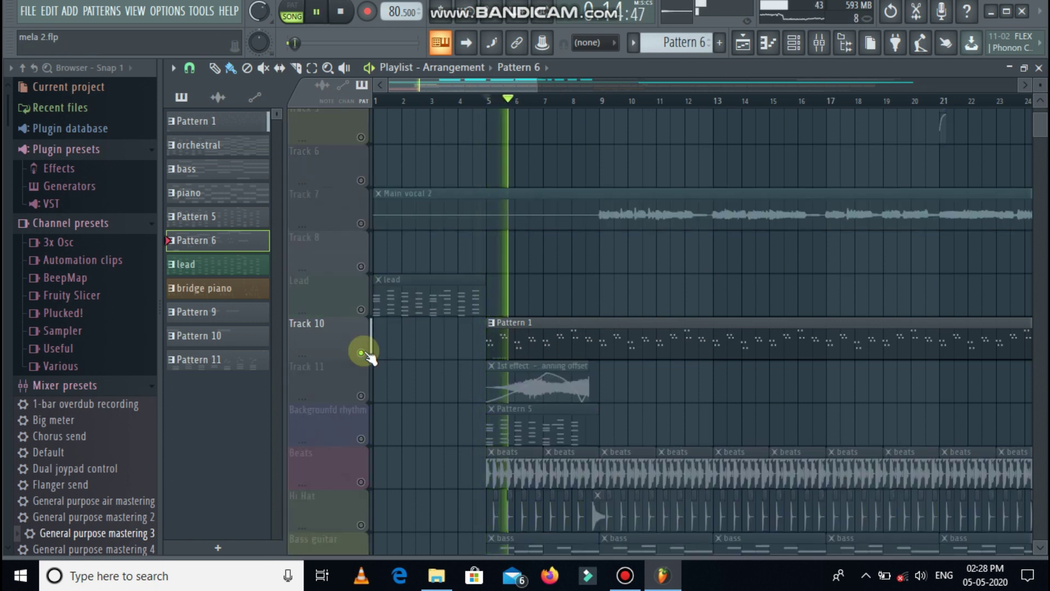
pyautogui.press('space')
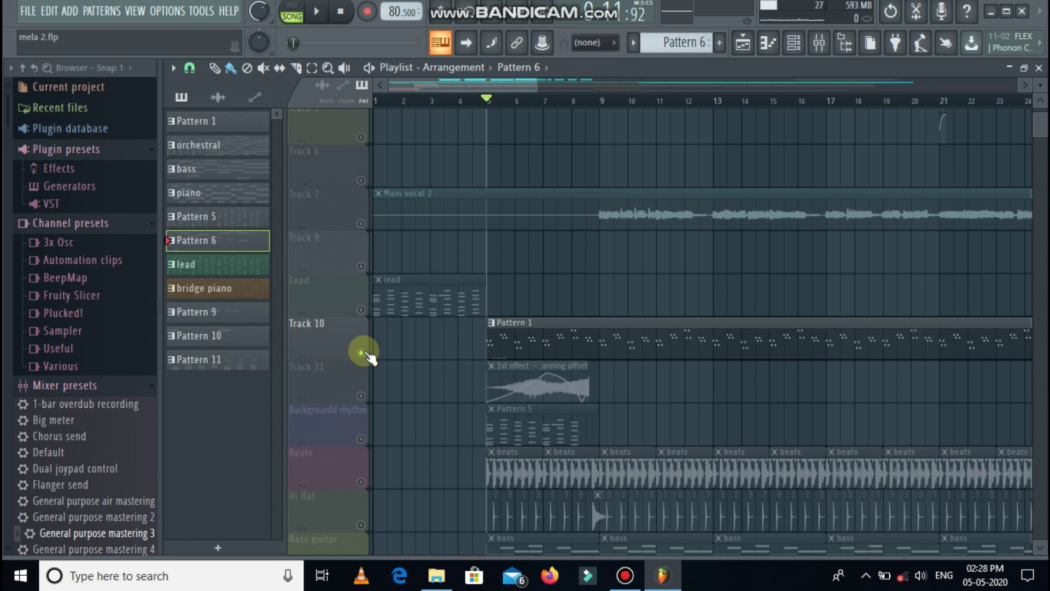
pyautogui.rightClick(362, 353)
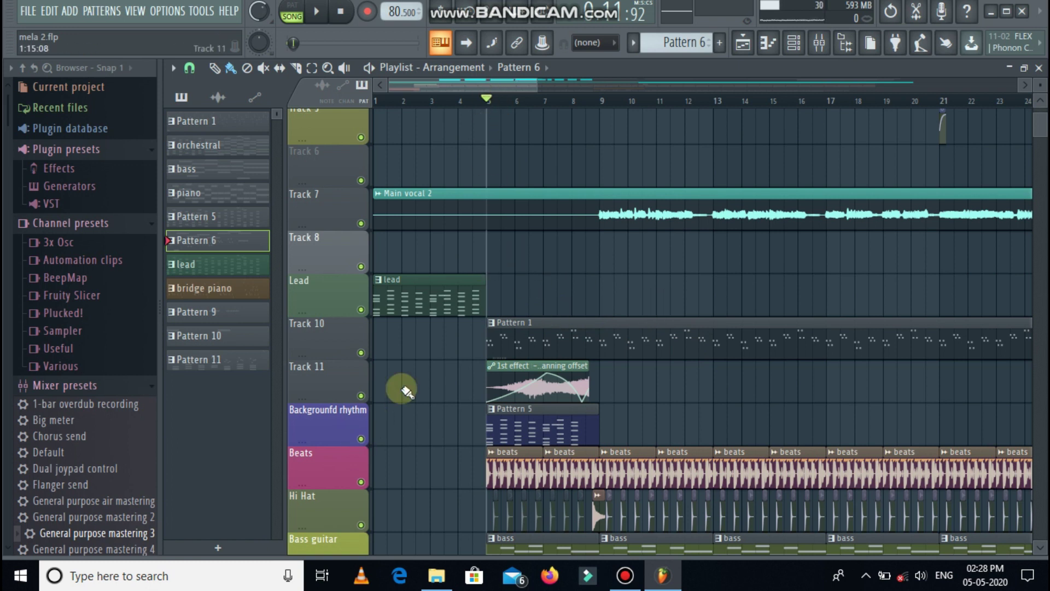
# - Audition the 1st effect clip on Track 11 in solo from bar 5, then turn the solo off
pyautogui.rightClick(361, 396)
pyautogui.press('space')
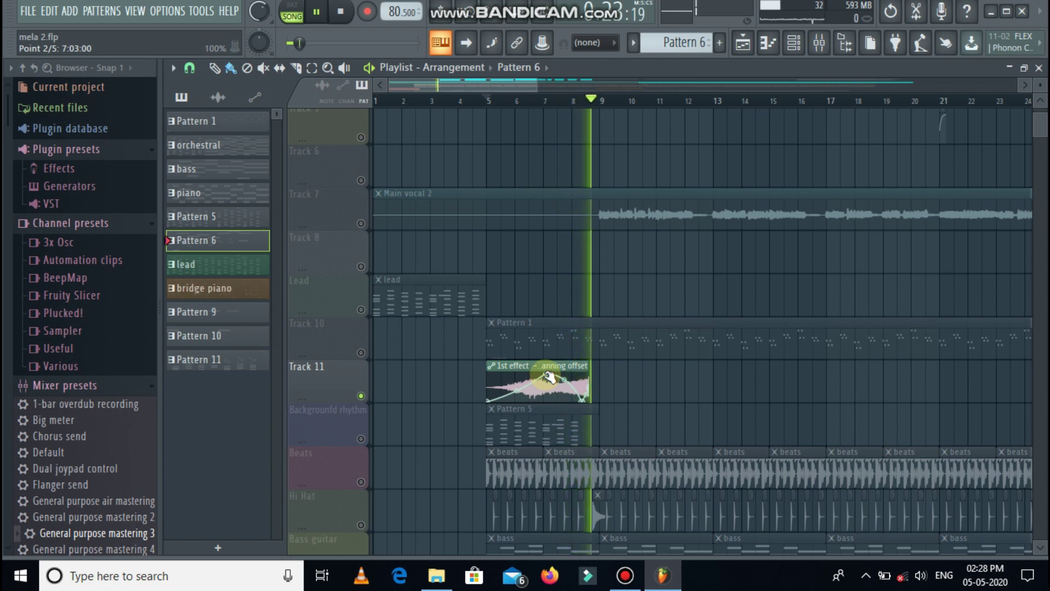
pyautogui.press('space')
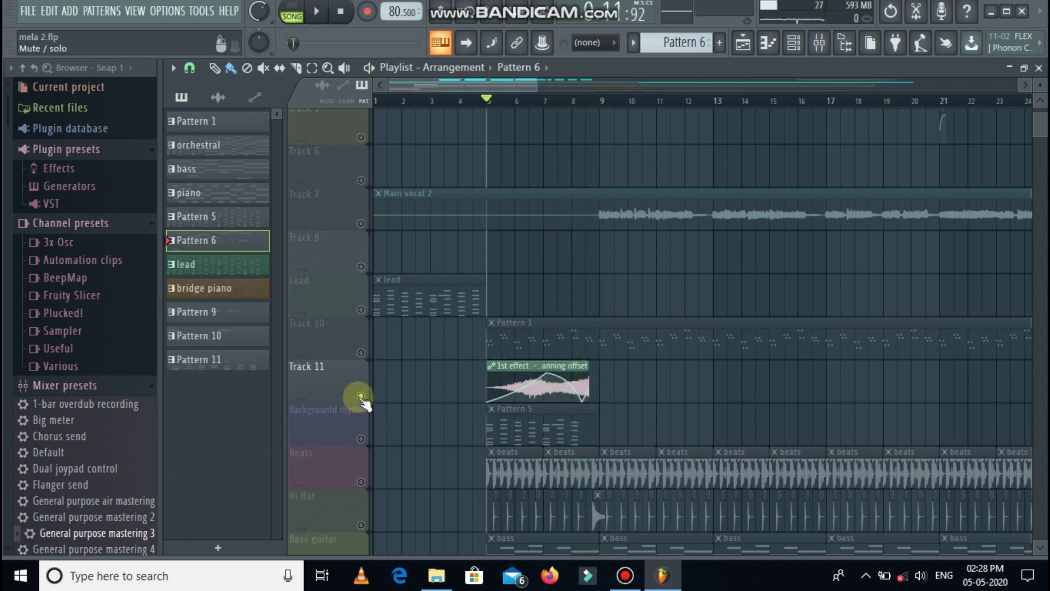
pyautogui.rightClick(361, 396)
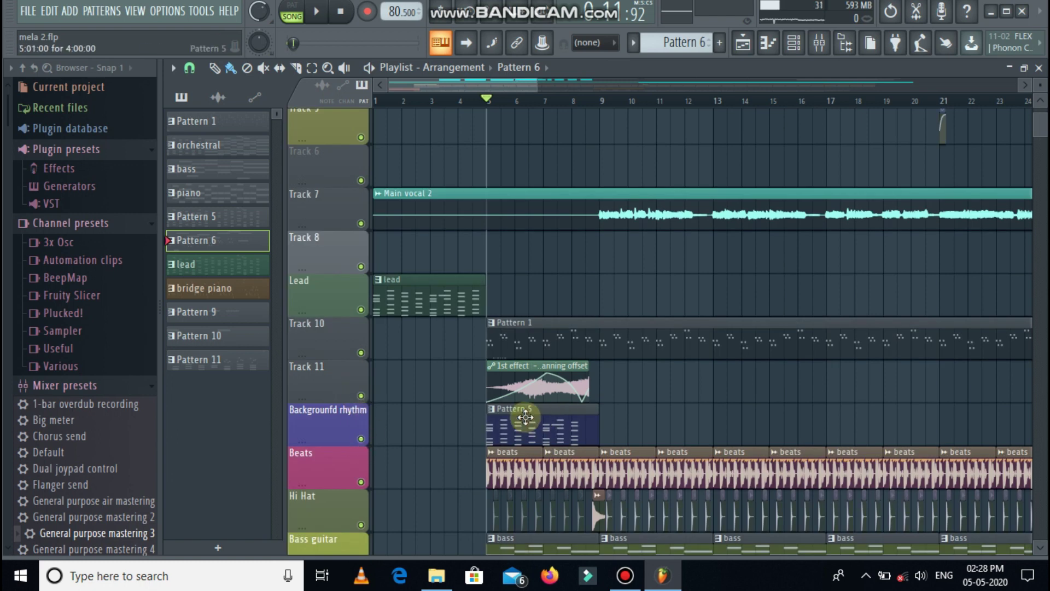
# - Solo the background rhythm track and listen to Pattern 5 from bar 5
pyautogui.rightClick(361, 438)
pyautogui.press('space')
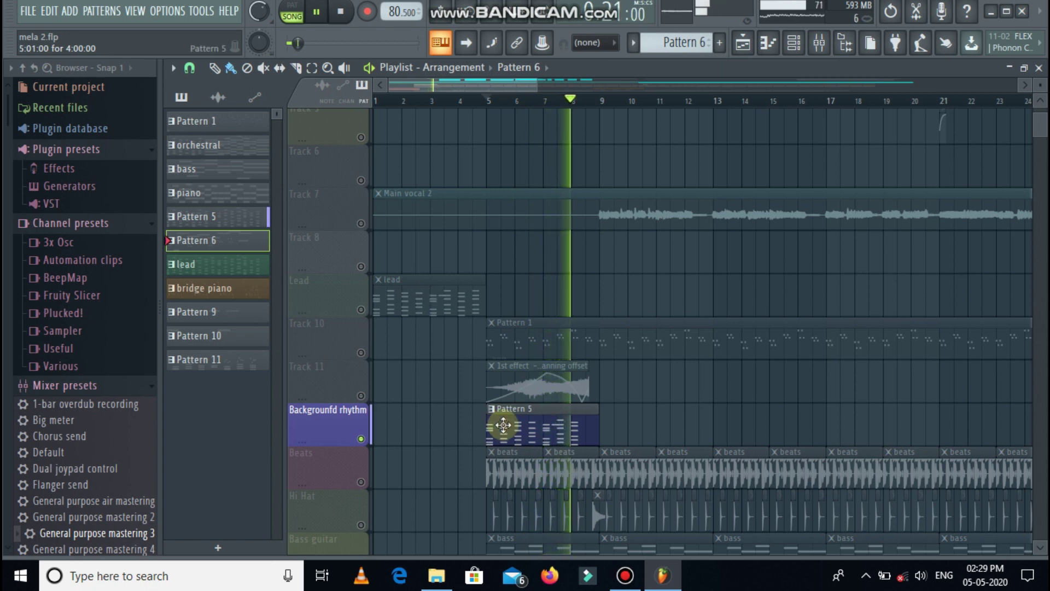
pyautogui.click(361, 438)
pyautogui.rightClick(361, 439)
pyautogui.press('space')
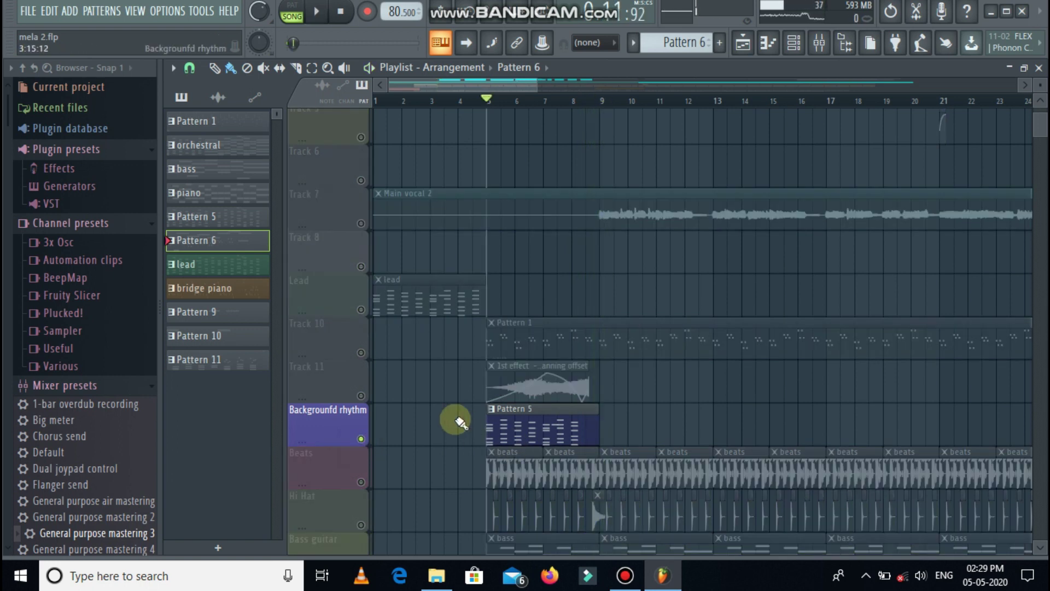
# - Audition the Hi Hat track in solo from bar 9, then turn the solo off
pyautogui.scroll(-4, 458, 421)
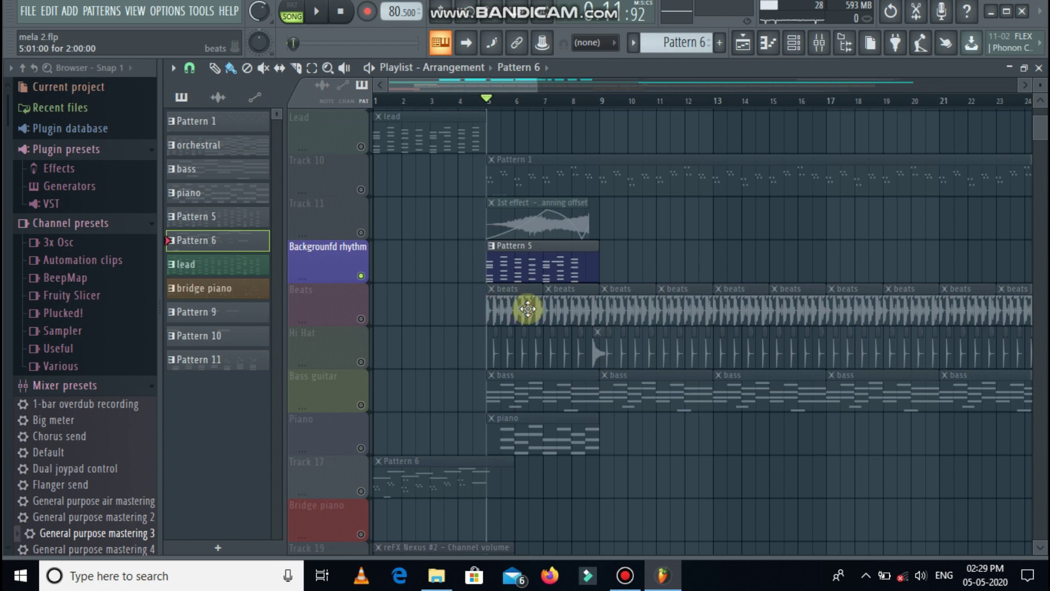
pyautogui.rightClick(362, 363)
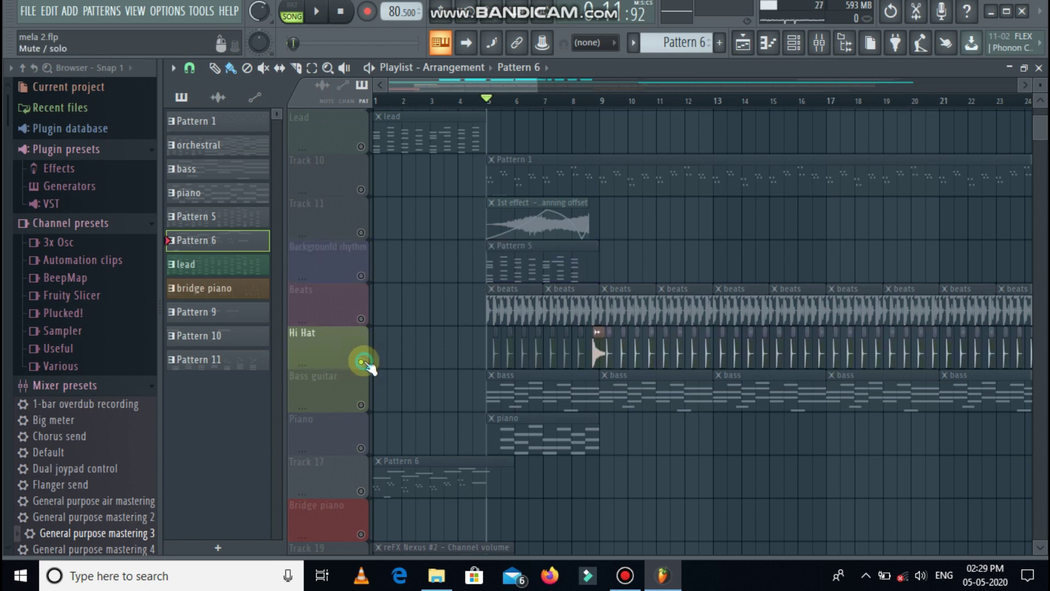
pyautogui.click(607, 101)
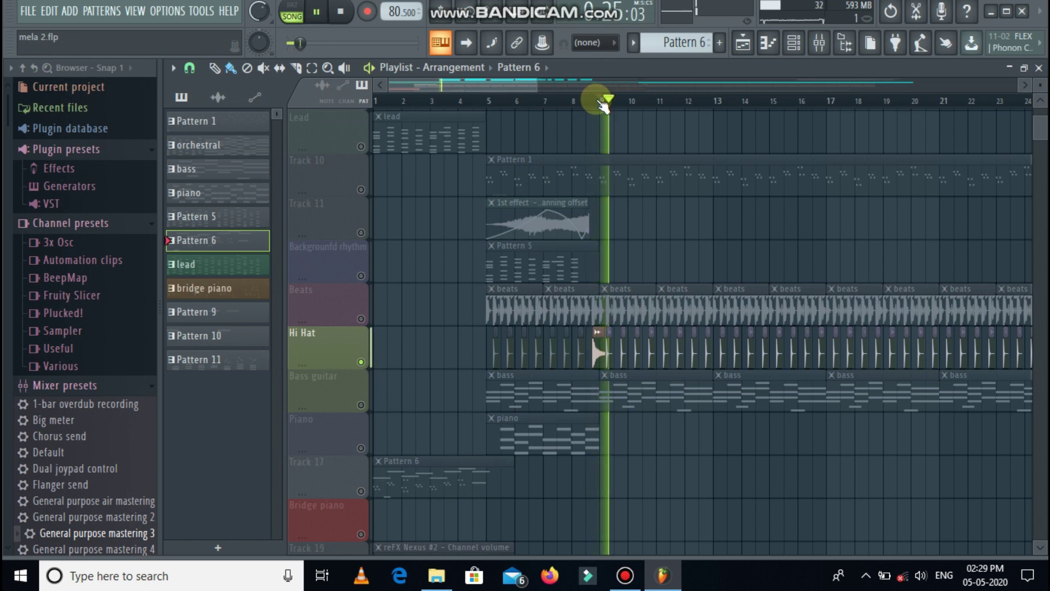
pyautogui.press('space')
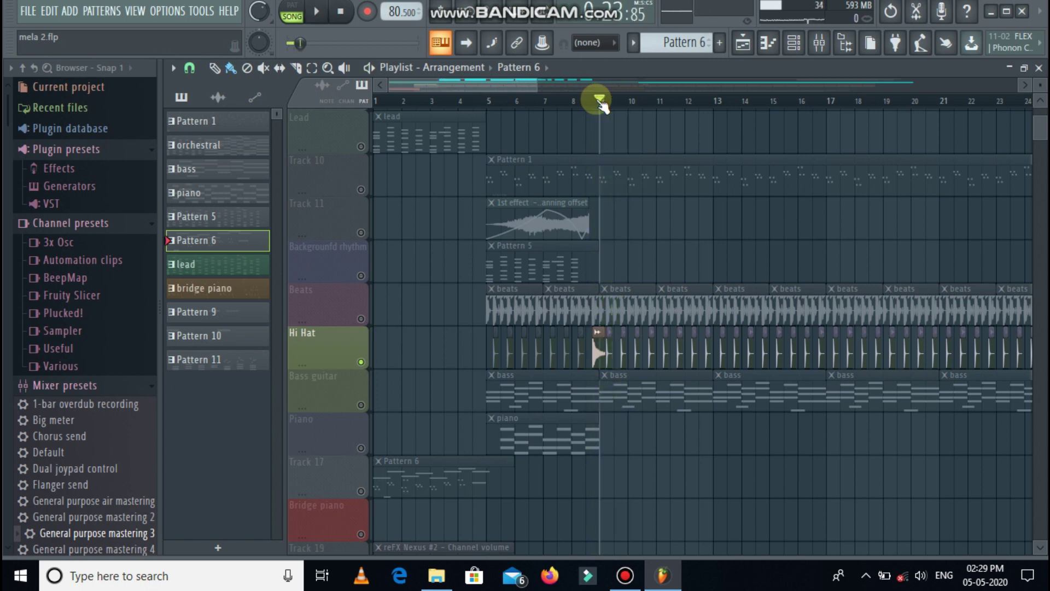
pyautogui.keyDown('ctrl'); pyautogui.click(361, 362); pyautogui.keyUp('ctrl')
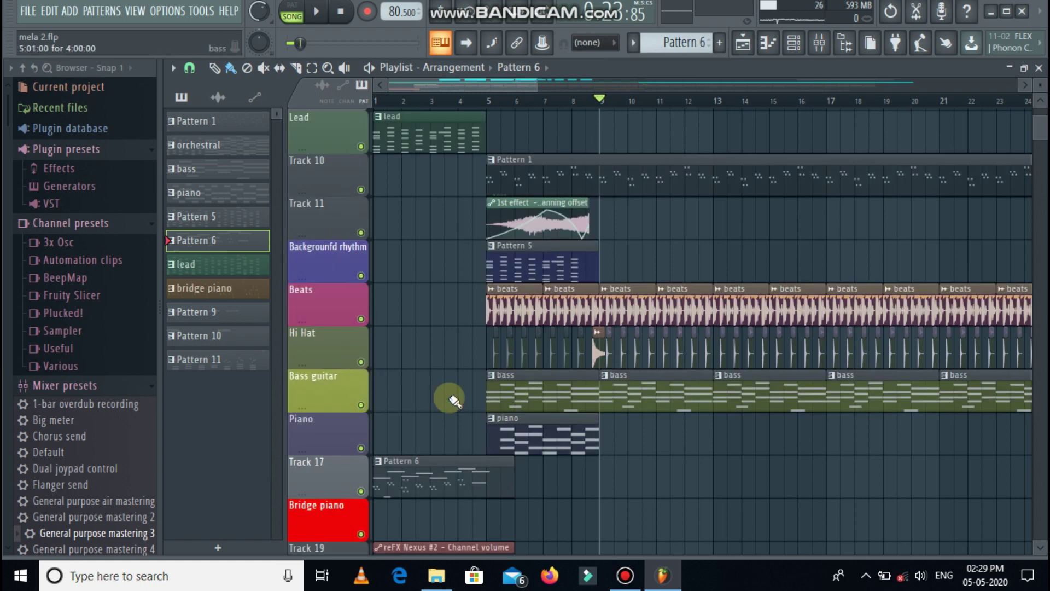
# - Audition the Bass guitar track in solo from bar 5, then turn the solo off
pyautogui.keyDown('ctrl'); pyautogui.click(361, 405); pyautogui.keyUp('ctrl')
pyautogui.click(491, 102)
pyautogui.press('space')
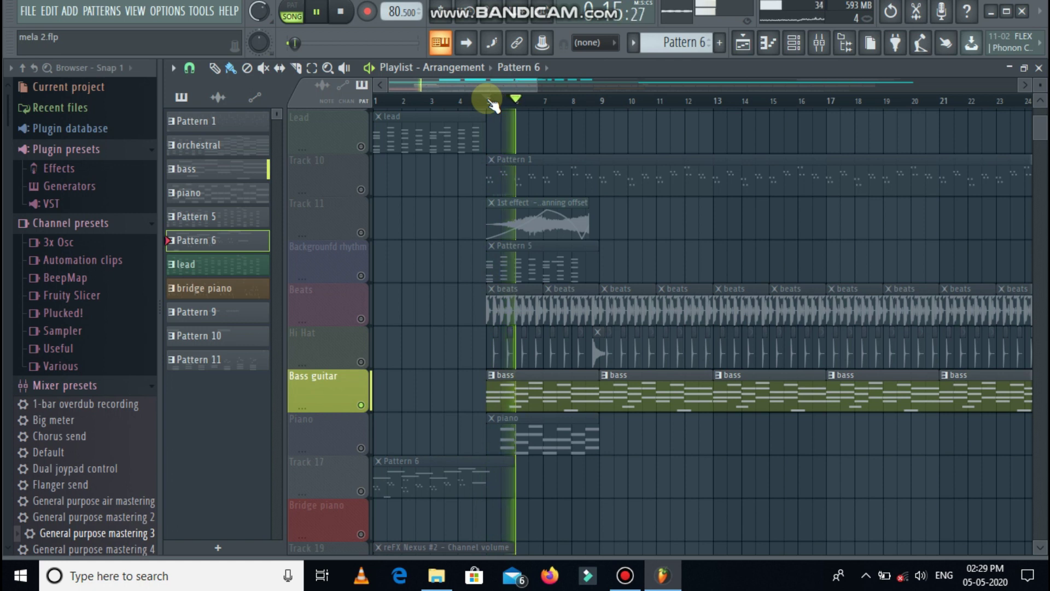
pyautogui.press('space')
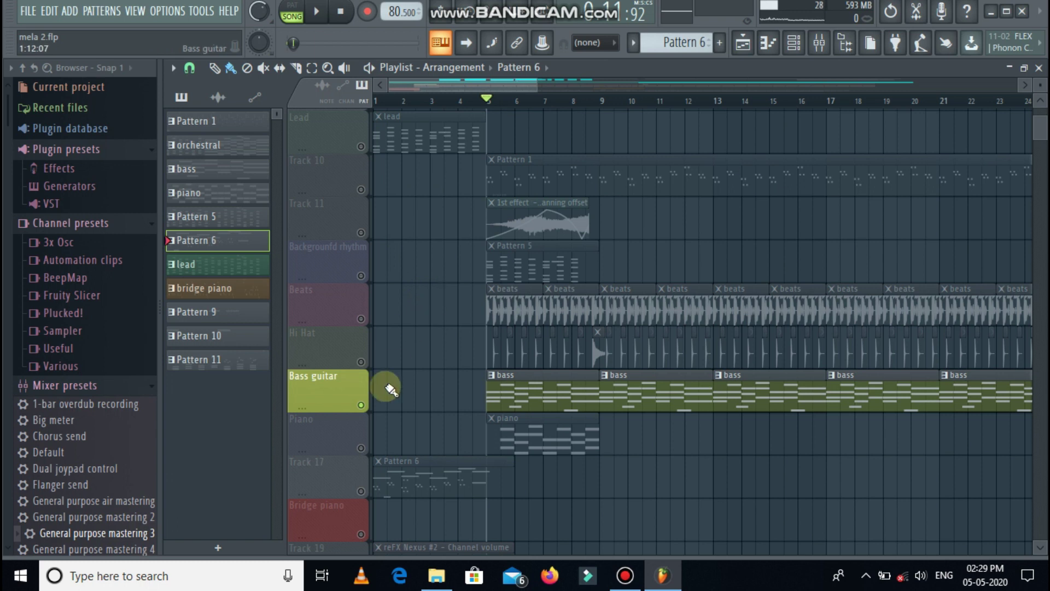
pyautogui.keyDown('ctrl'); pyautogui.click(361, 405); pyautogui.keyUp('ctrl')
pyautogui.scroll(8, 435, 250)
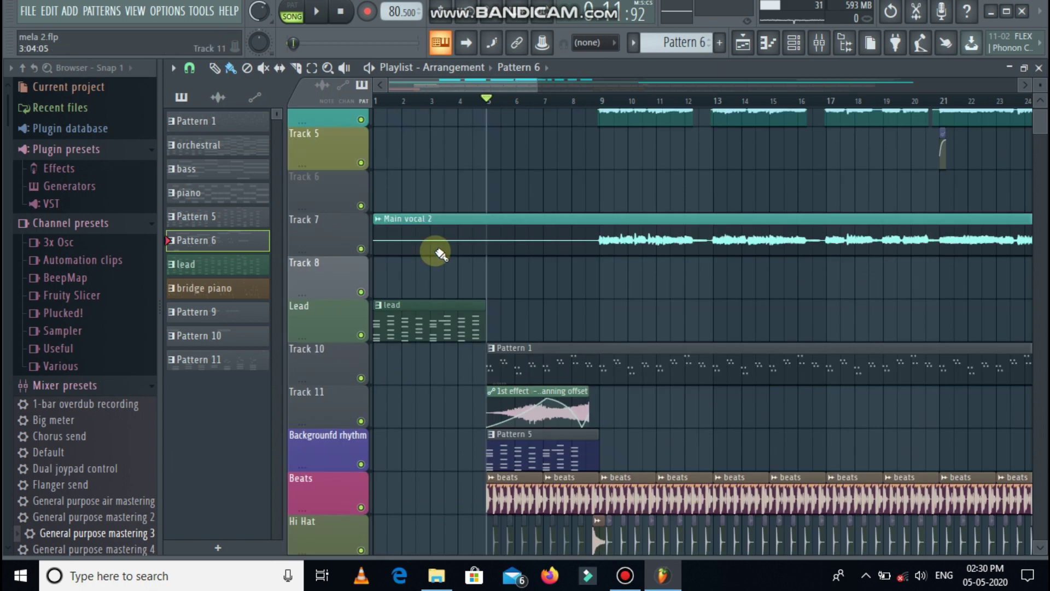
pyautogui.scroll(-10, 440, 253)
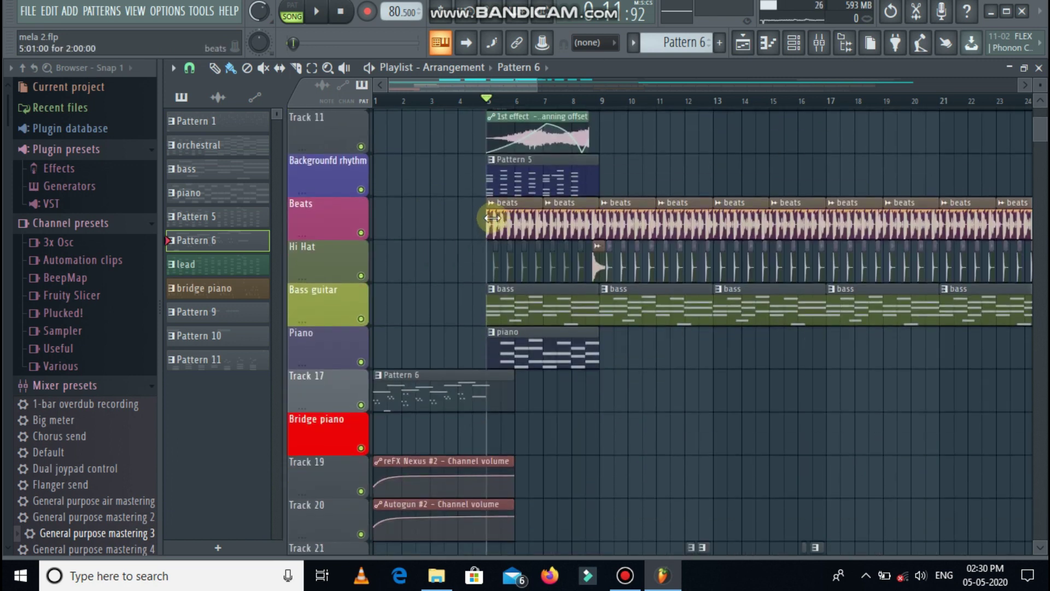
pyautogui.scroll(5, 419, 259)
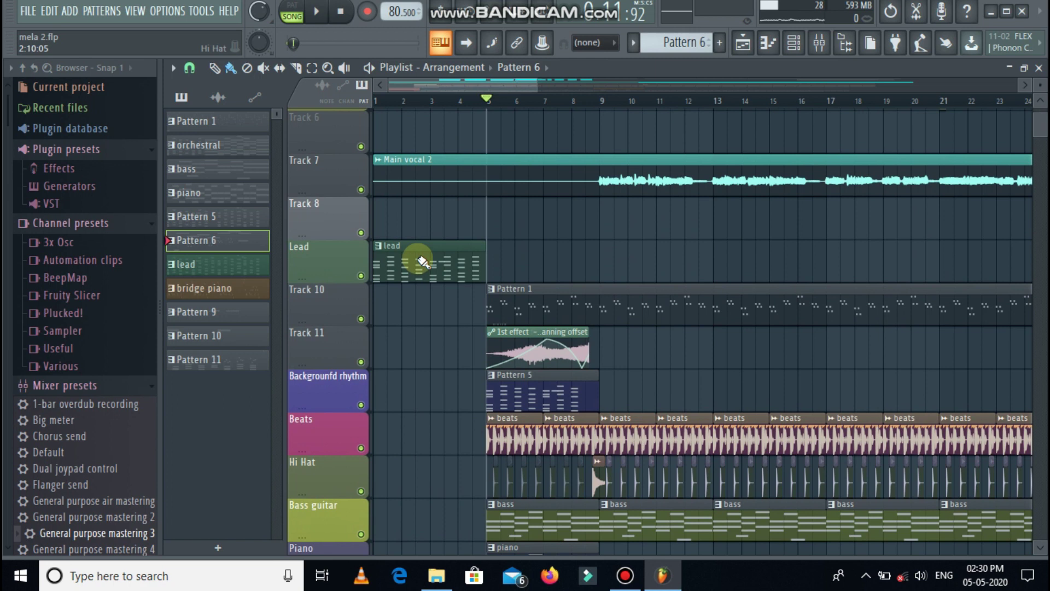
# - Audition the Main Vocal track in solo from bar 9, then stop playback
pyautogui.scroll(5, 580, 126)
pyautogui.click(600, 101)
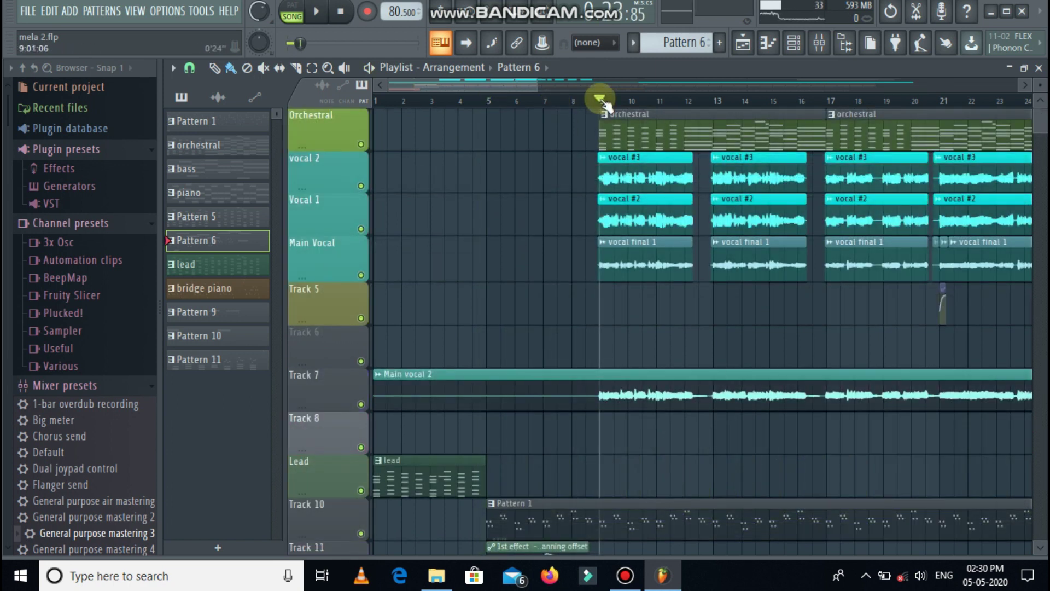
pyautogui.scroll(-5, 539, 227)
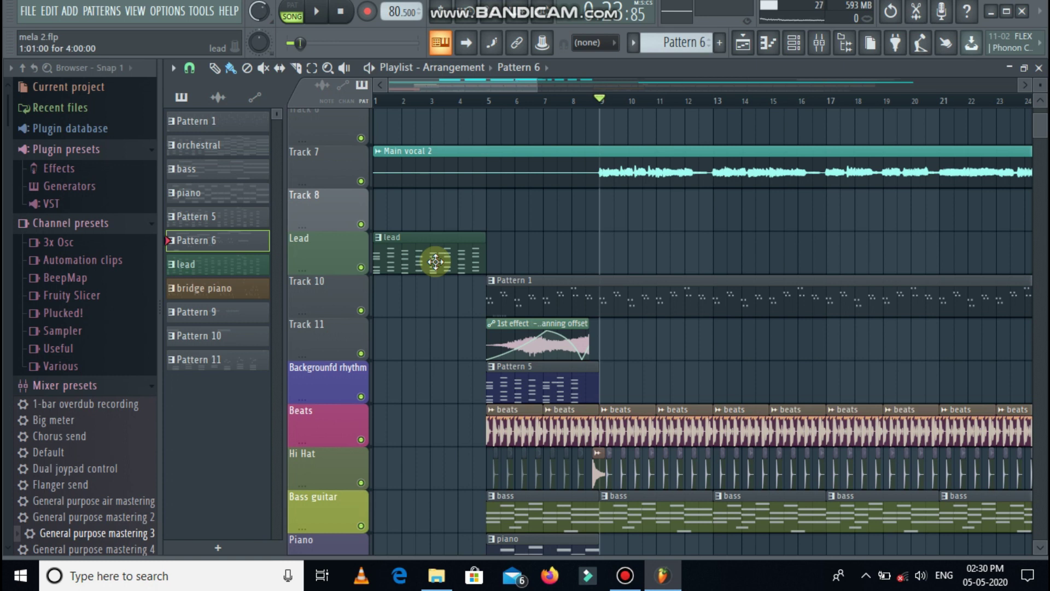
pyautogui.scroll(5, 613, 207)
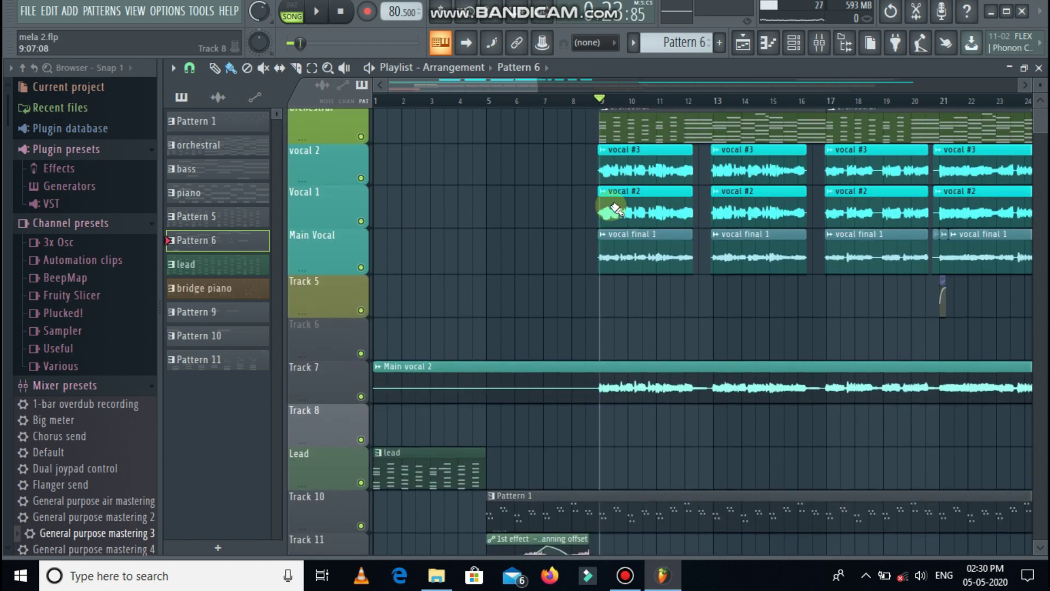
pyautogui.rightClick(361, 267)
pyautogui.press('space')
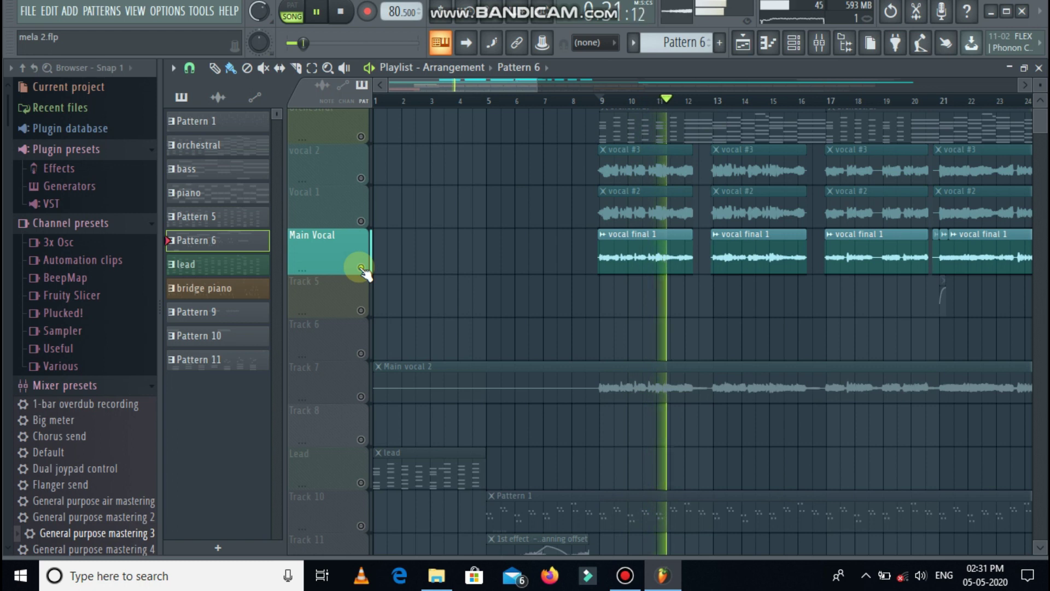
pyautogui.press('space')
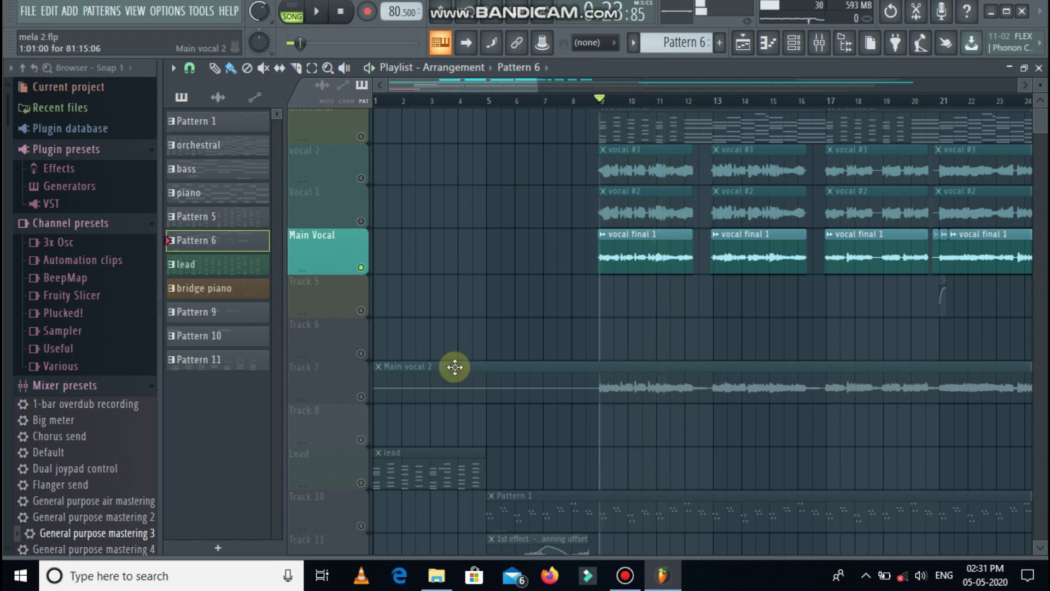
# - Unmute the Vocal 1, vocal 2 and Track 7 playlist tracks alongside the soloed Main Vocal
pyautogui.click(361, 221)
pyautogui.click(361, 178)
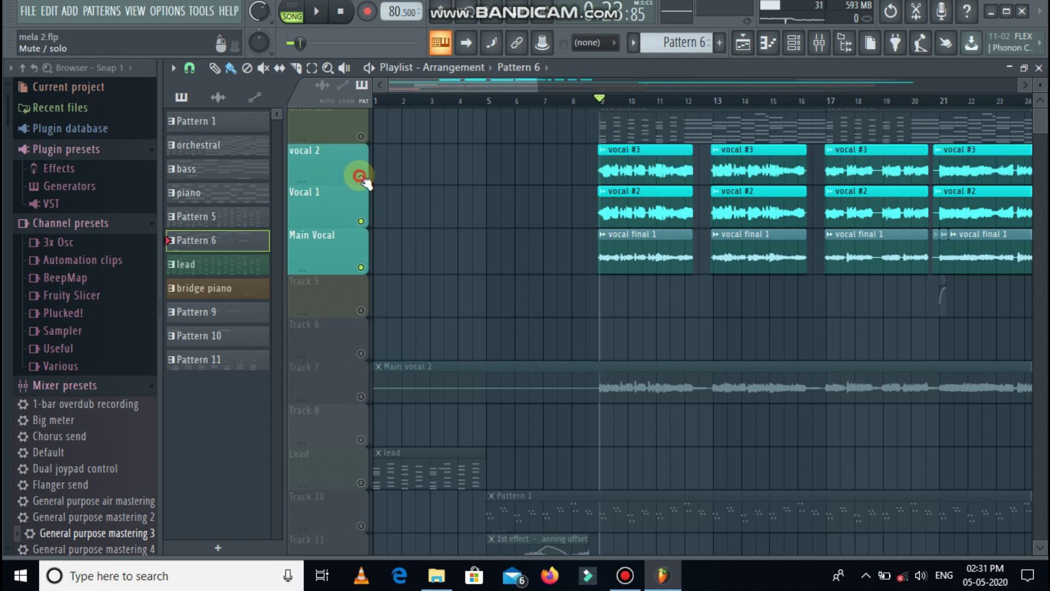
pyautogui.click(361, 397)
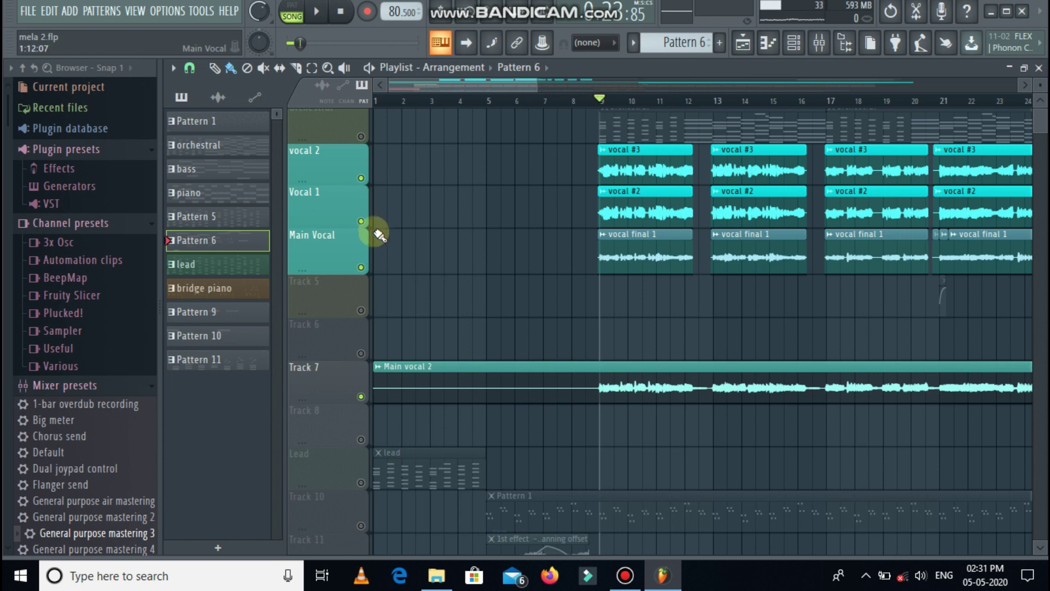
# - Solo Vocal 1 from bar 9, adding vocal 2 and Track 7 to the audition, then turn the solo off for all tracks
pyautogui.rightClick(361, 222)
pyautogui.press('space')
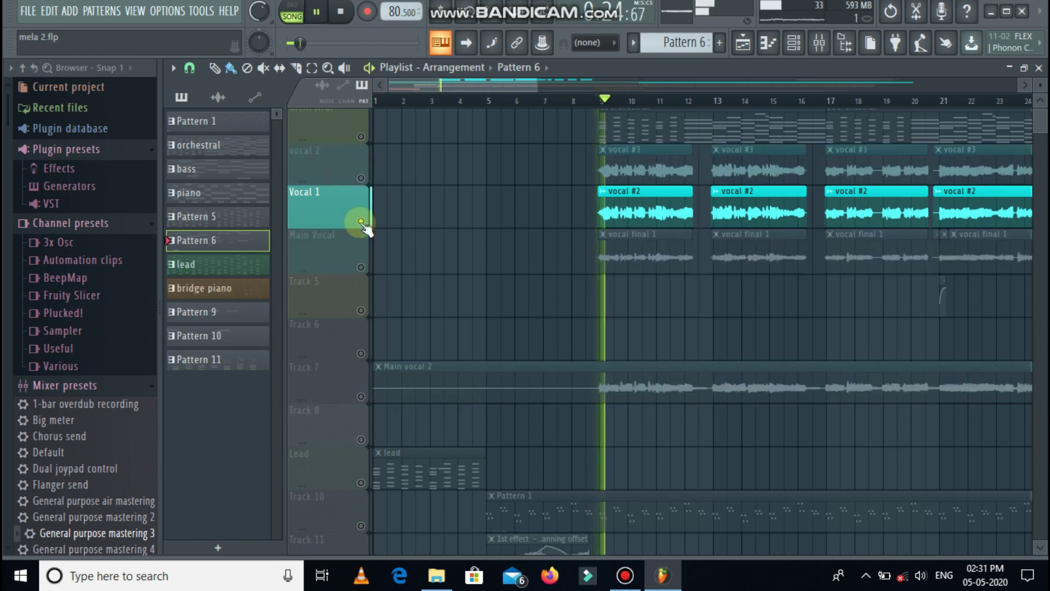
pyautogui.click(361, 178)
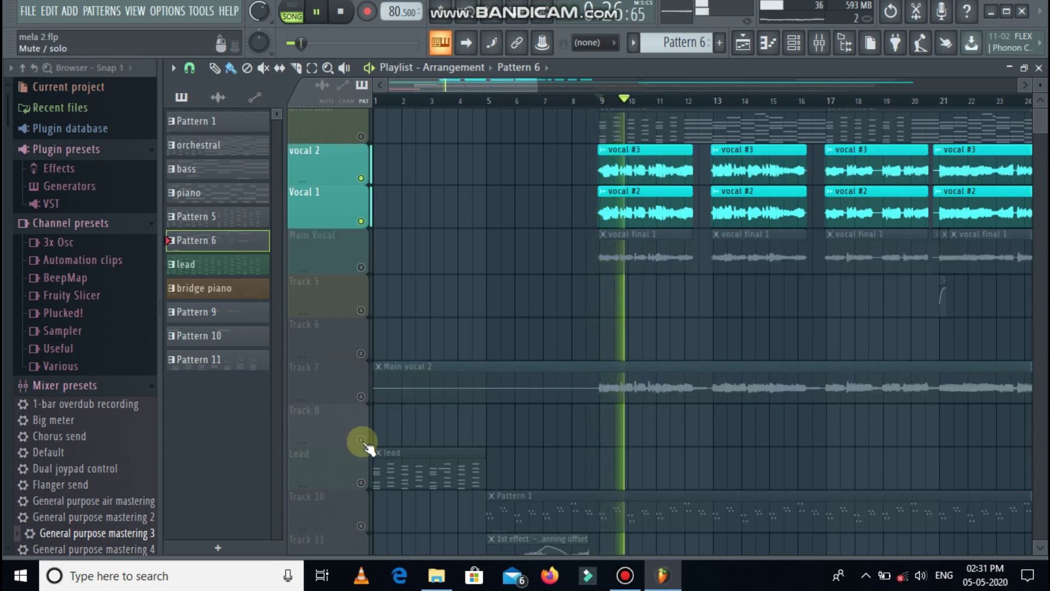
pyautogui.click(361, 396)
pyautogui.press('space')
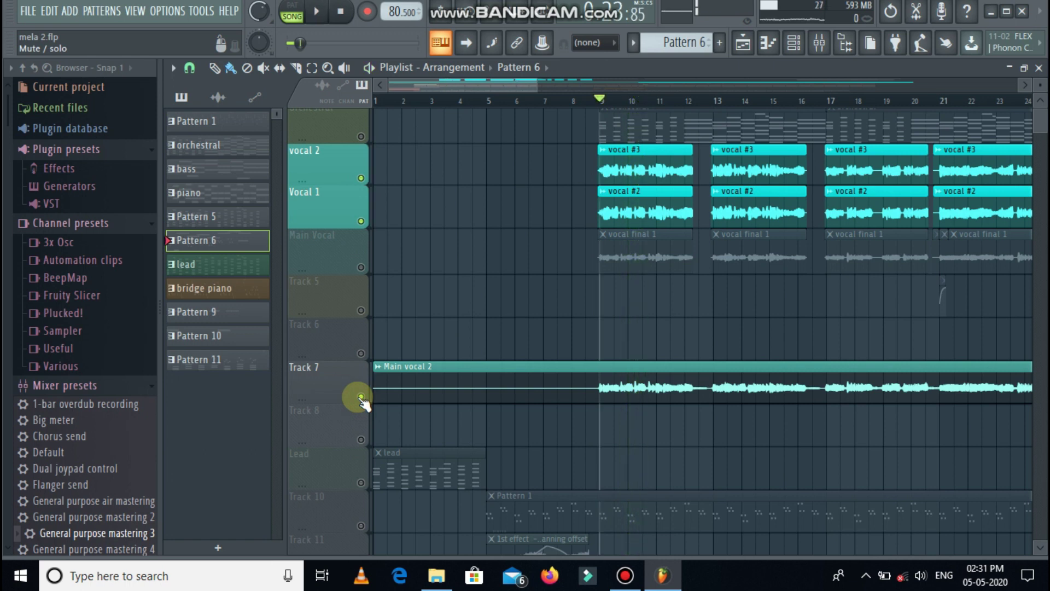
pyautogui.rightClick(361, 267)
pyautogui.rightClick(361, 267)
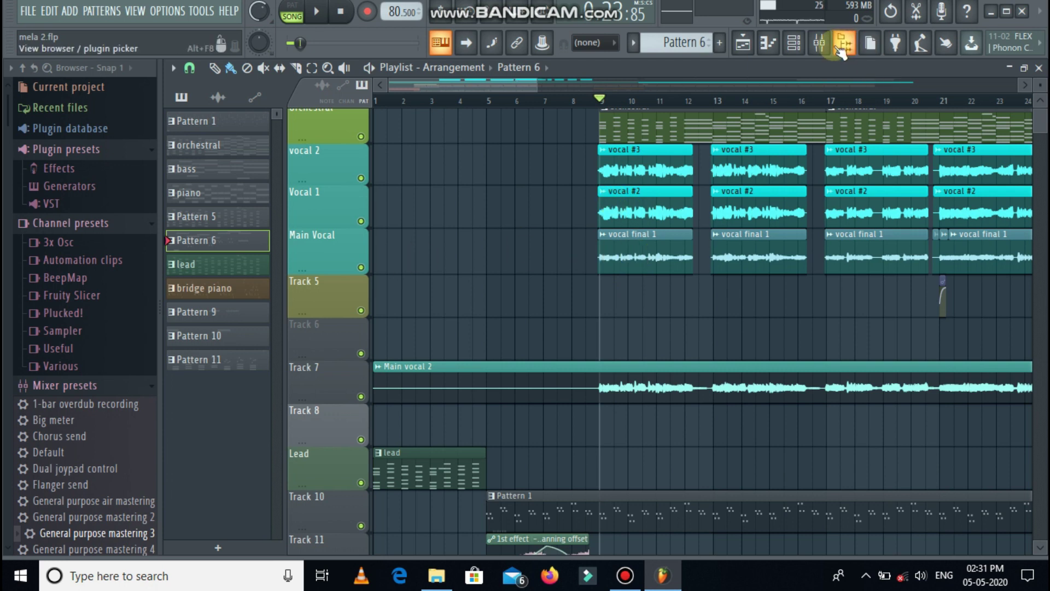
# - Solo the Main vocal insert in the mixer and listen to the processed vocals from bar 9
pyautogui.click(819, 42)
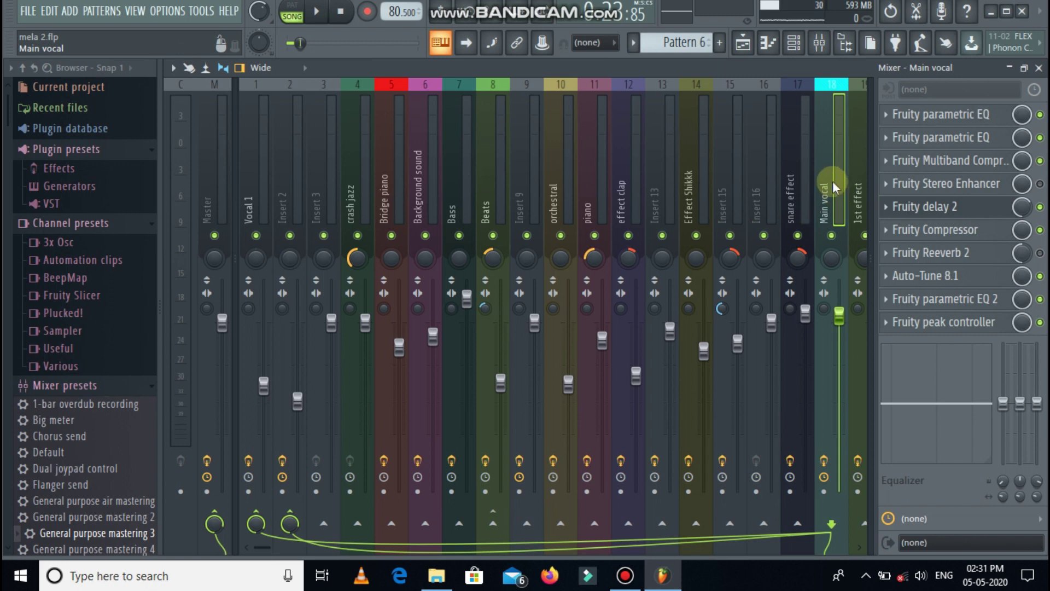
pyautogui.rightClick(831, 236)
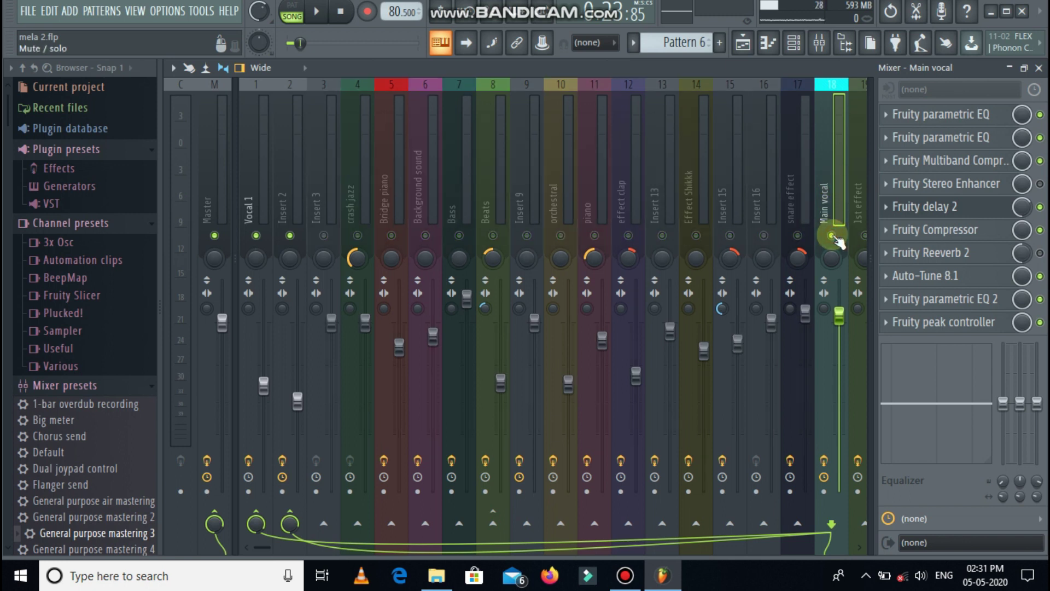
pyautogui.press('space')
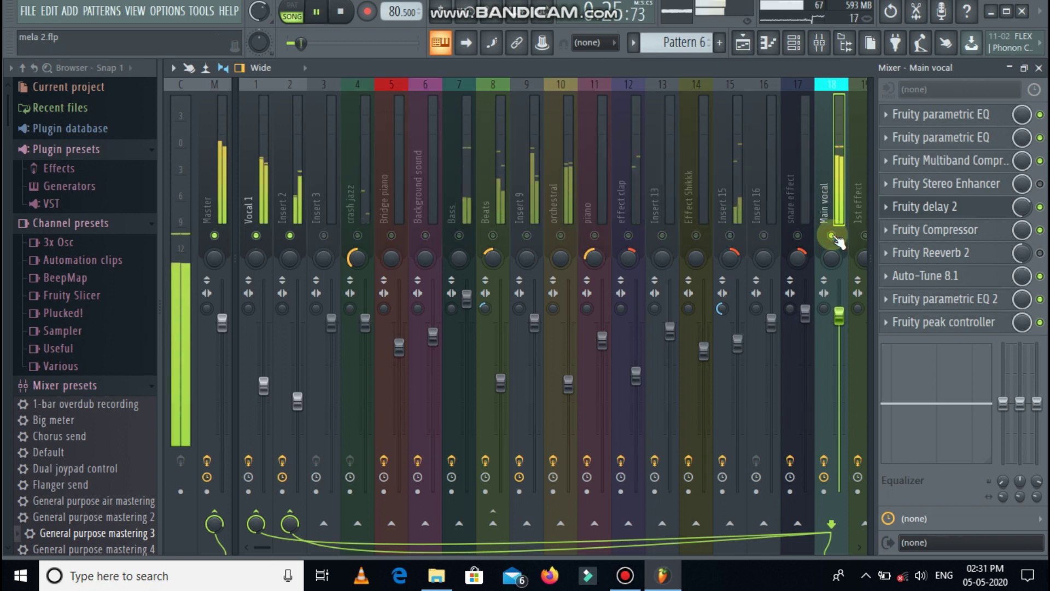
pyautogui.press('space')
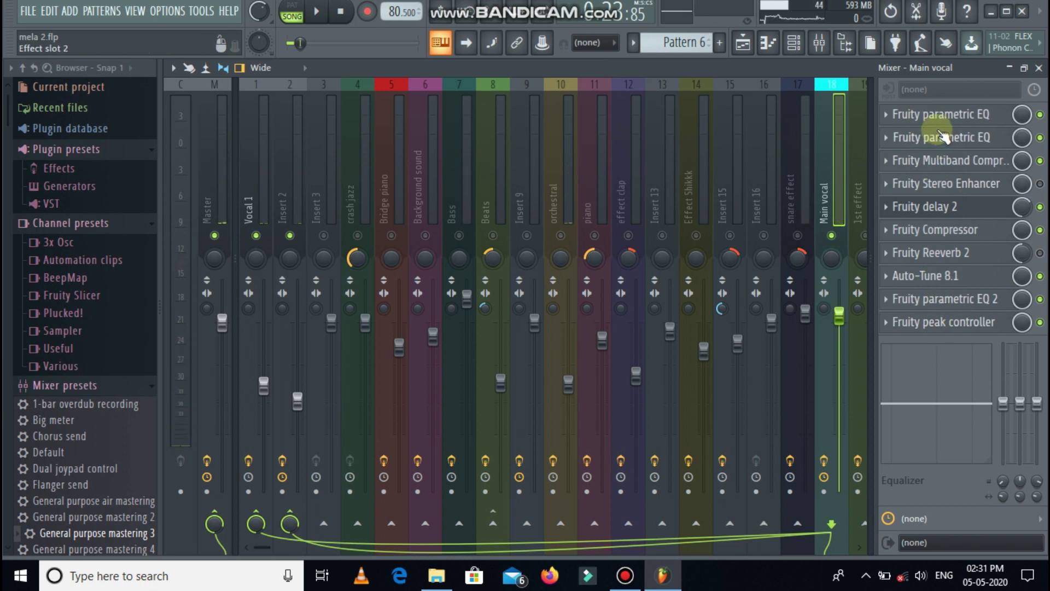
# - Bypass all active effects on the Main vocal mixer insert and play the dry vocals from bar 9
pyautogui.click(1040, 115)
pyautogui.click(1040, 138)
pyautogui.click(1040, 161)
pyautogui.click(1040, 206)
pyautogui.click(1040, 230)
pyautogui.click(1040, 276)
pyautogui.click(1039, 300)
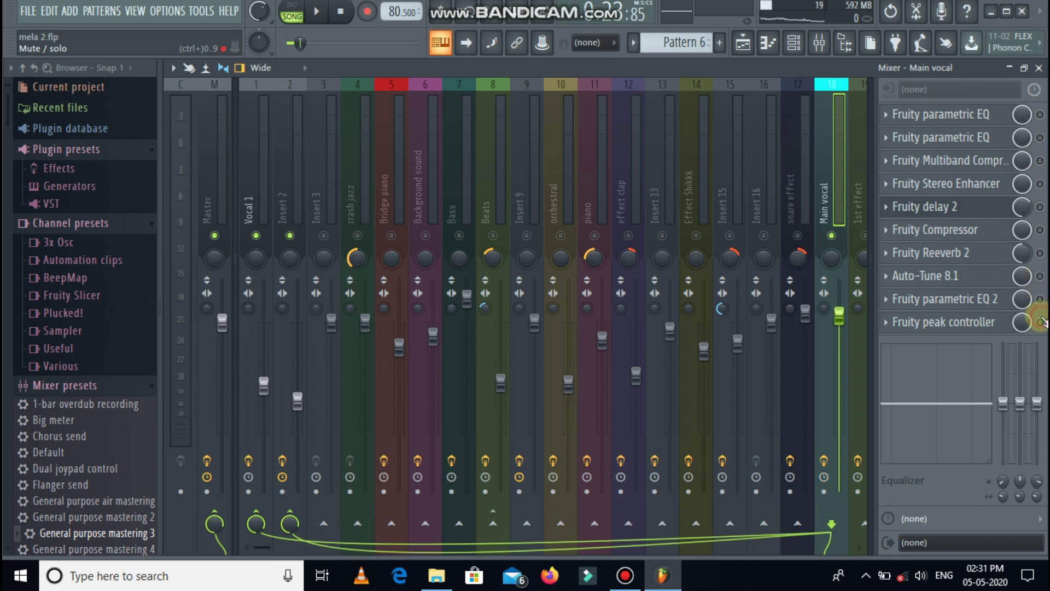
pyautogui.press('space')
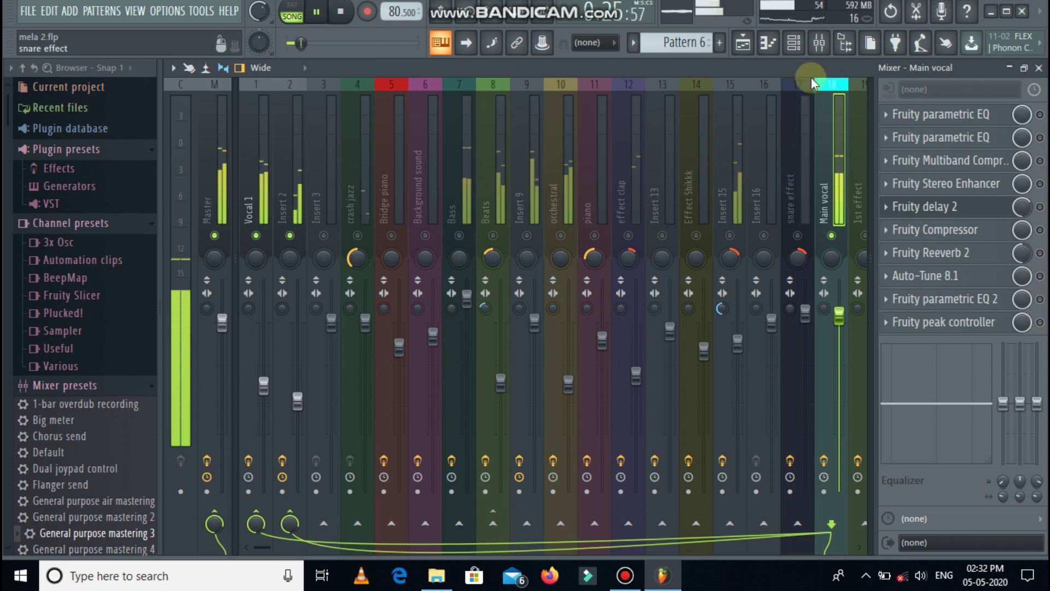
pyautogui.click(747, 46)
pyautogui.click(746, 46)
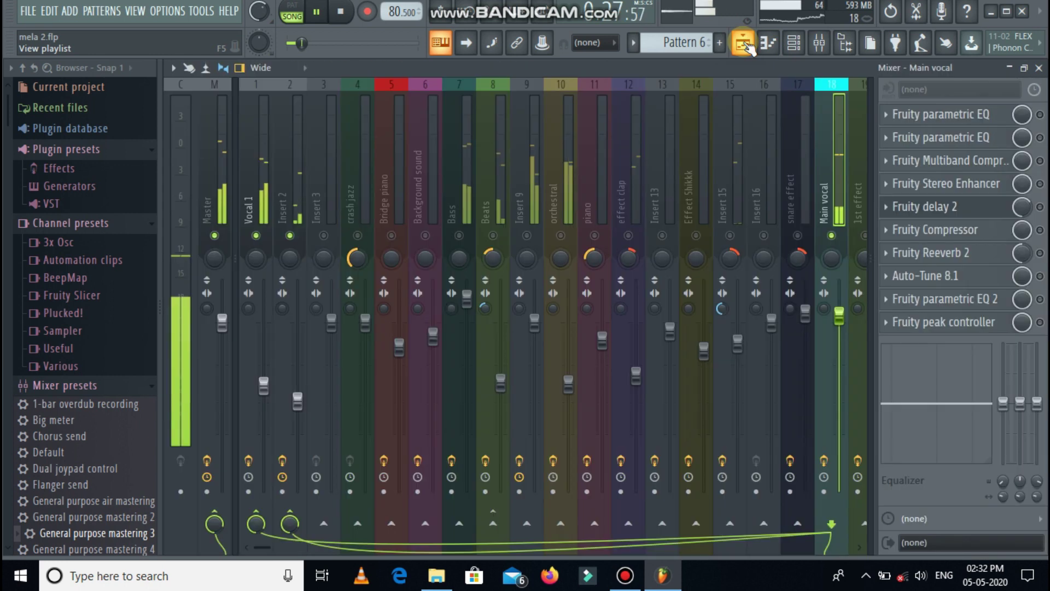
# - Mute the Insert 2 and Vocal 1 mixer tracks during playback, then stop and unmute both
pyautogui.click(290, 235)
pyautogui.click(256, 235)
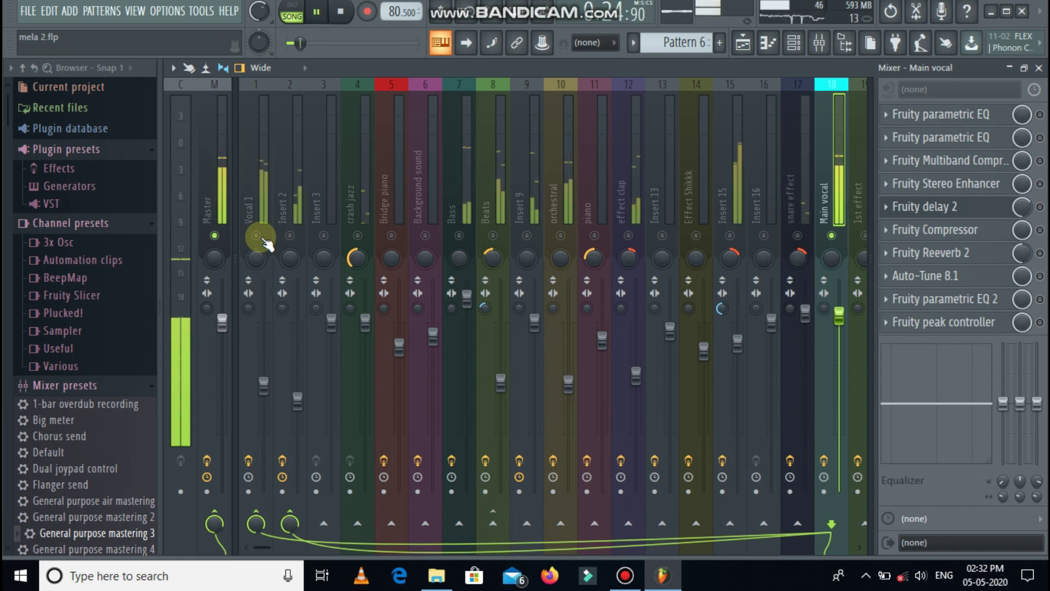
pyautogui.press('space')
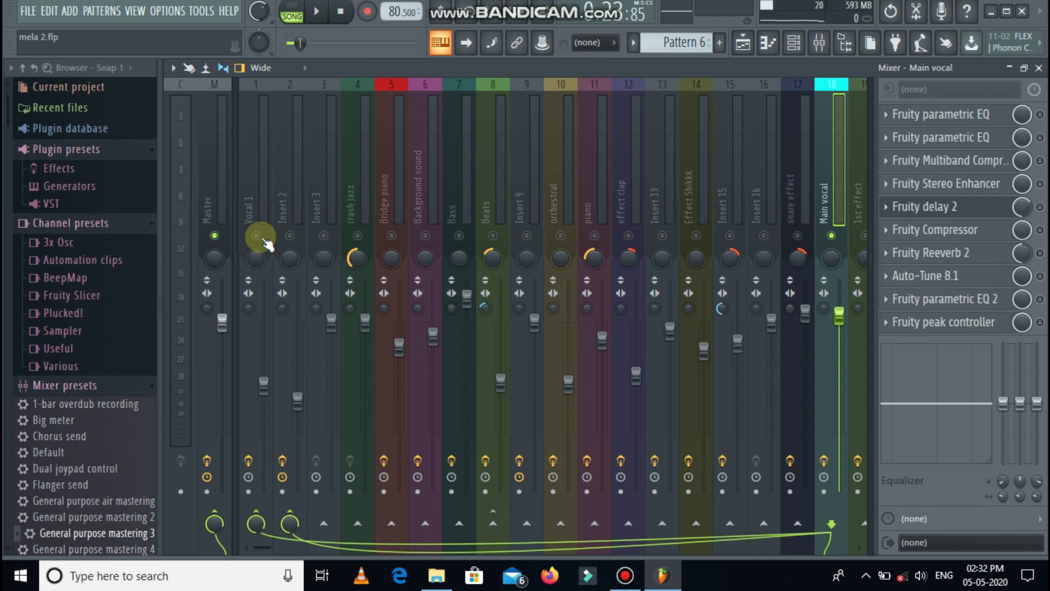
pyautogui.click(257, 236)
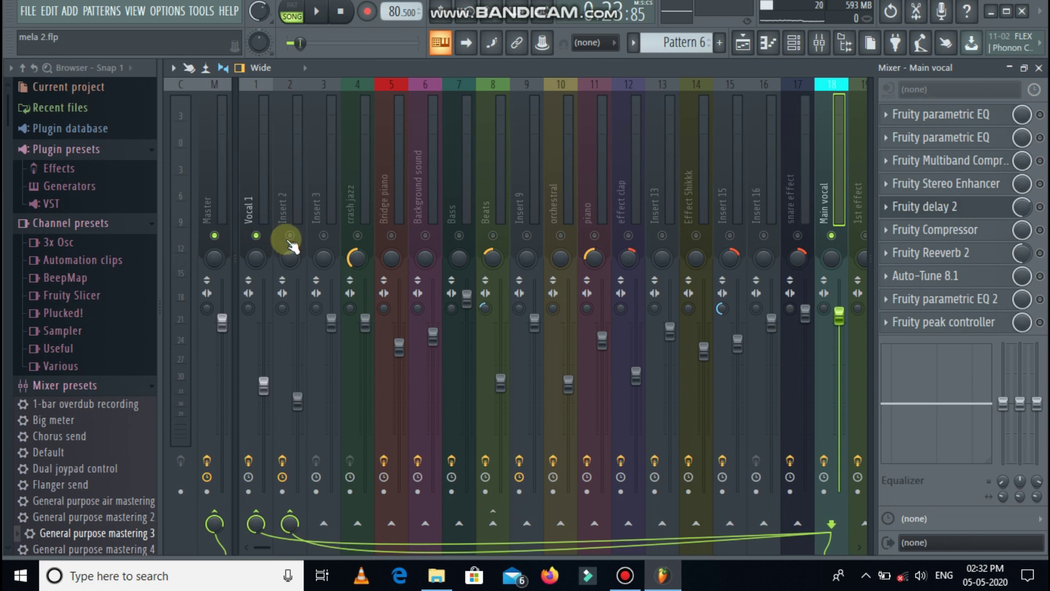
pyautogui.click(290, 237)
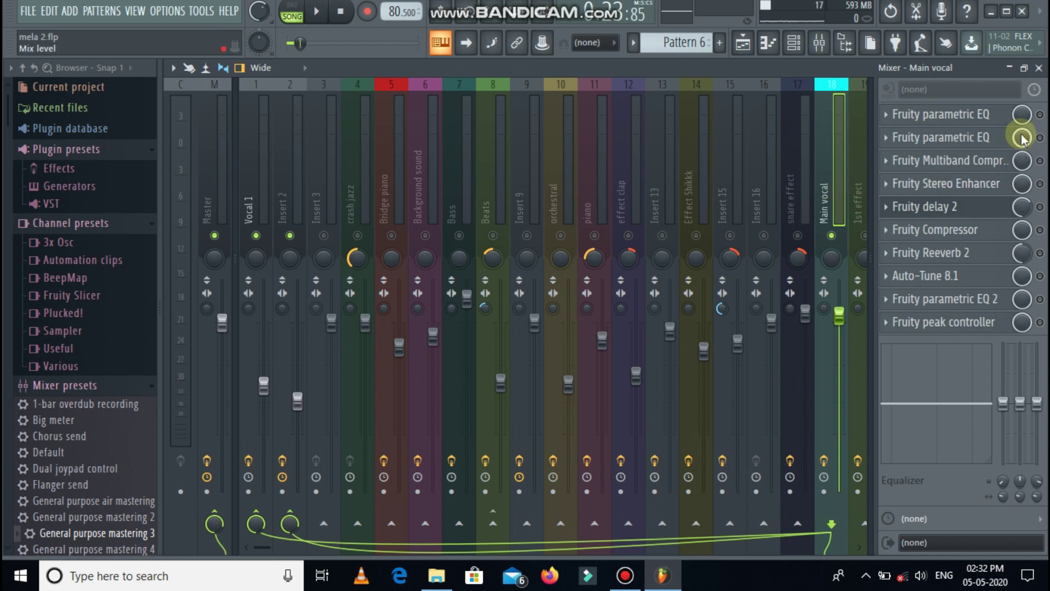
# - Enable every effect on the Main vocal insert, including Fruity Stereo Enhancer, except Fruity Reeverb 2
pyautogui.click(1041, 114)
pyautogui.click(1040, 137)
pyautogui.click(1040, 160)
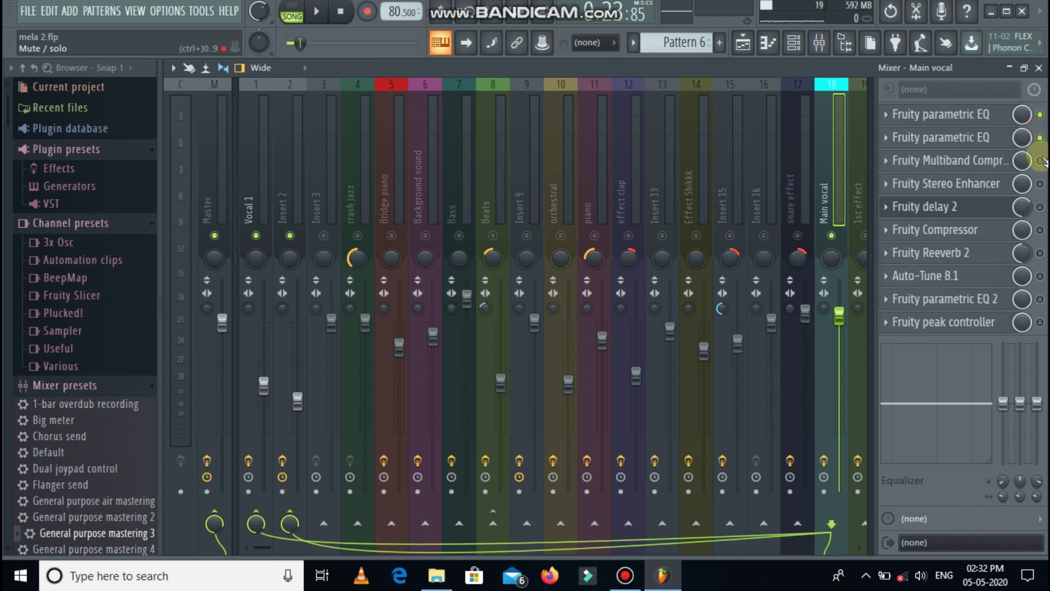
pyautogui.click(1041, 184)
pyautogui.click(1040, 207)
pyautogui.click(1040, 230)
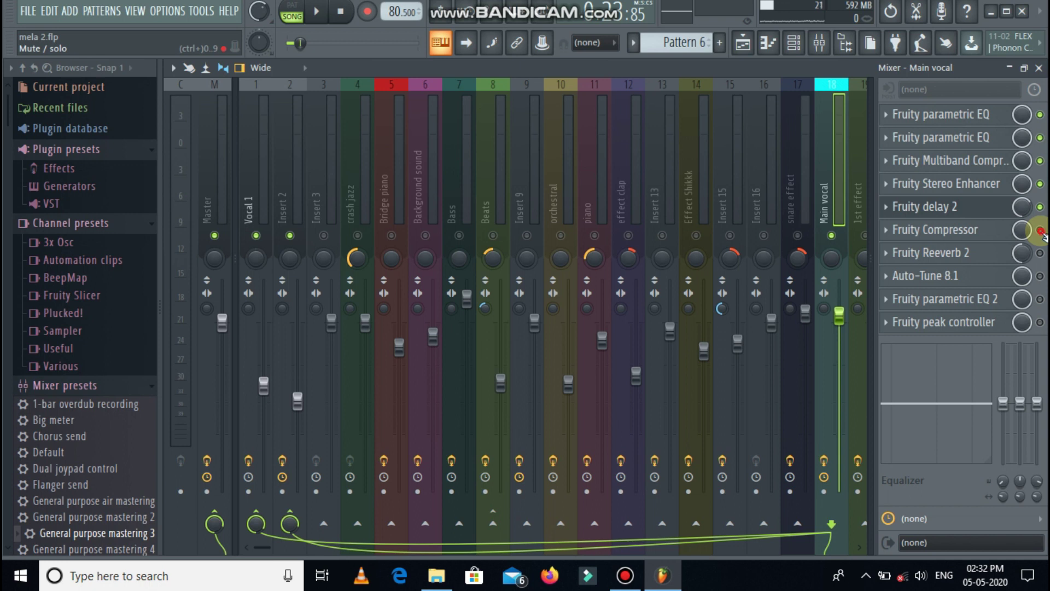
pyautogui.click(1041, 276)
pyautogui.click(1041, 299)
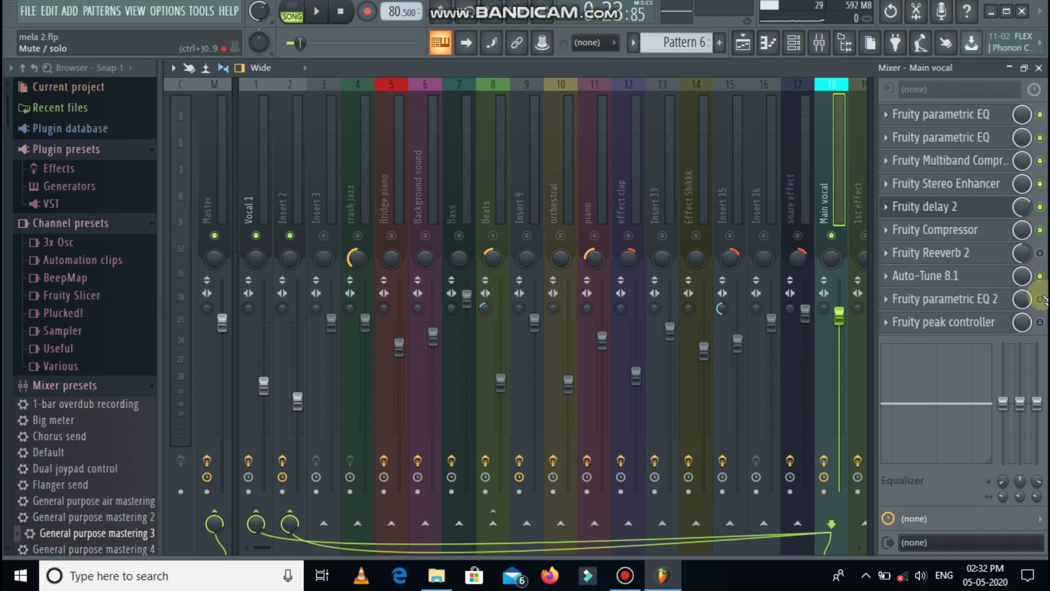
pyautogui.click(1040, 322)
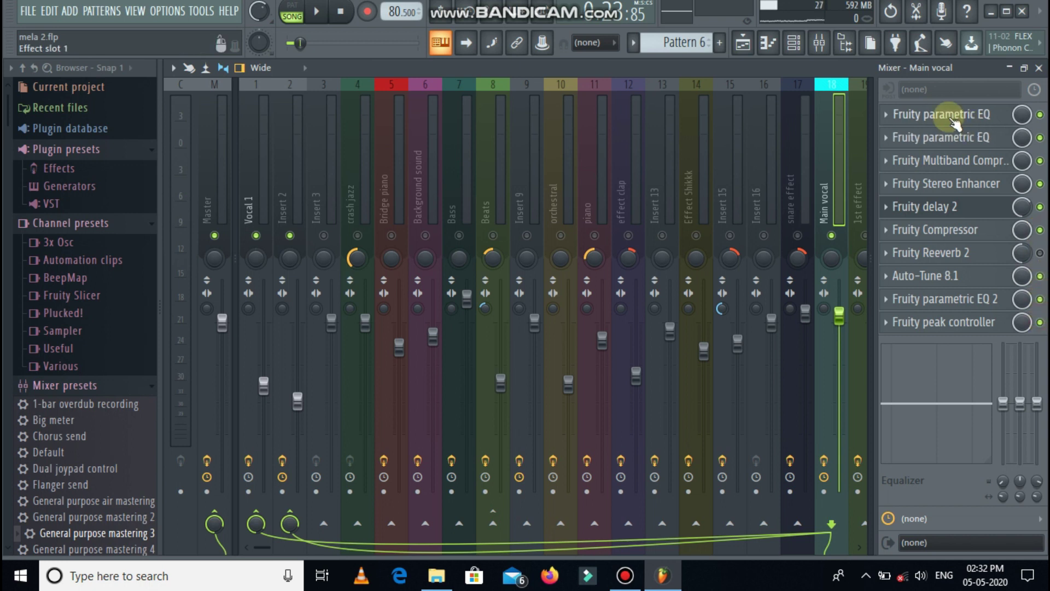
# - Examine the band settings of the two Fruity parametric EQs in Main vocal slots 1 and 2
pyautogui.click(953, 117)
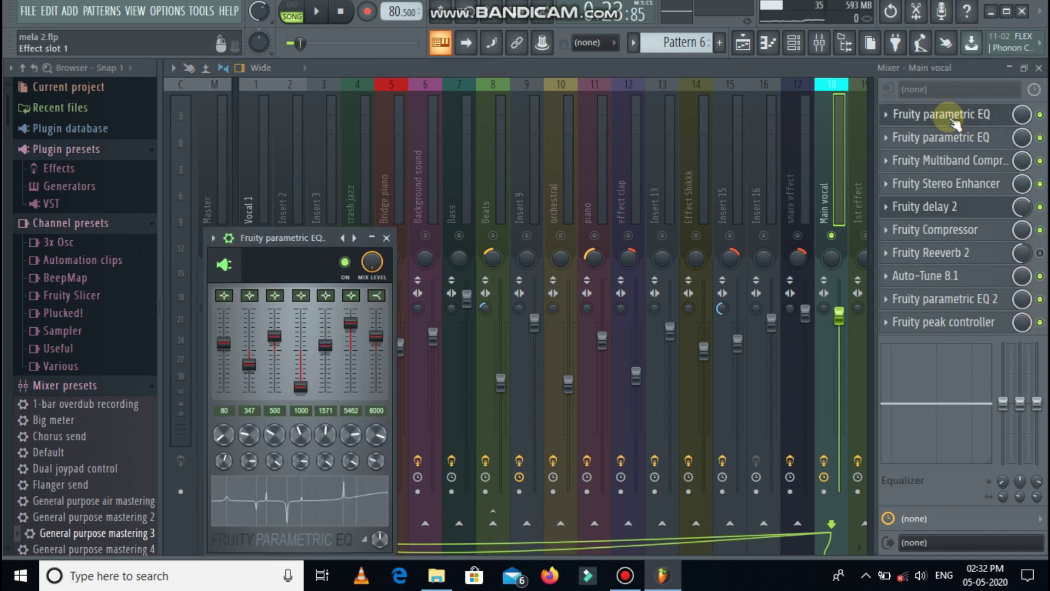
pyautogui.click(386, 238)
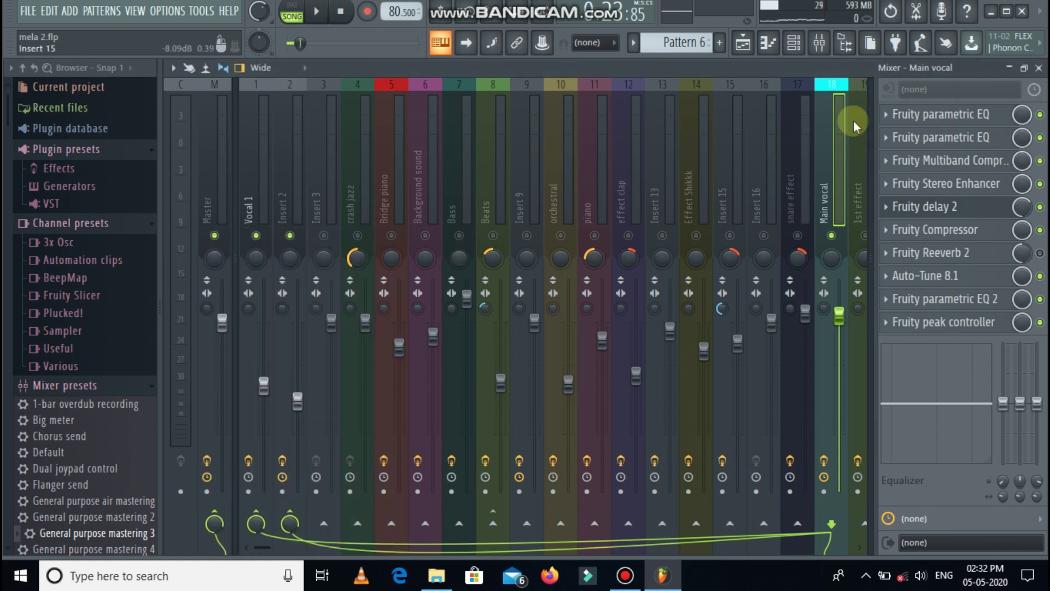
pyautogui.click(920, 138)
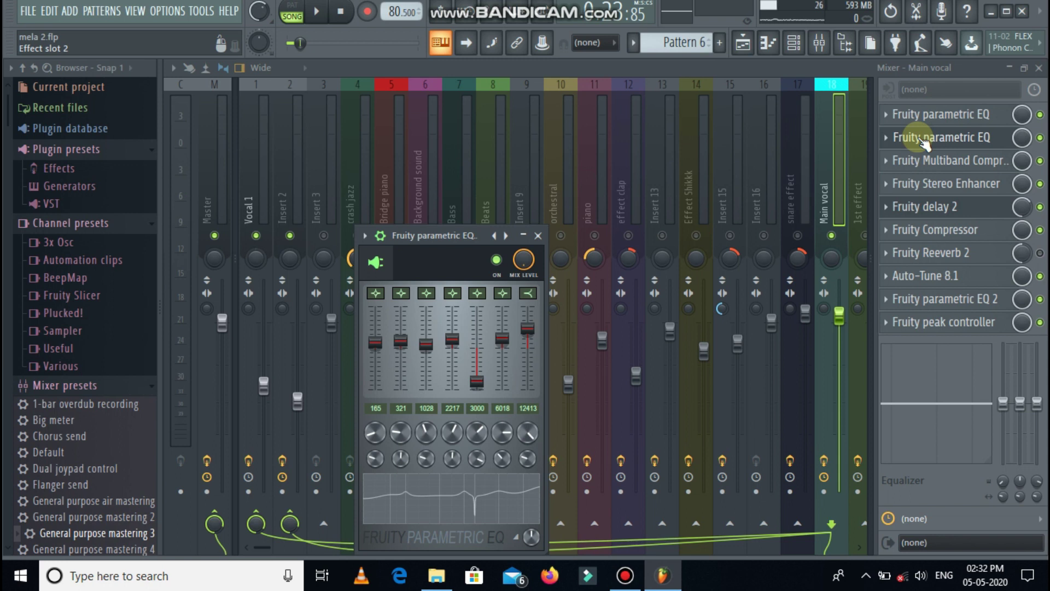
pyautogui.click(538, 235)
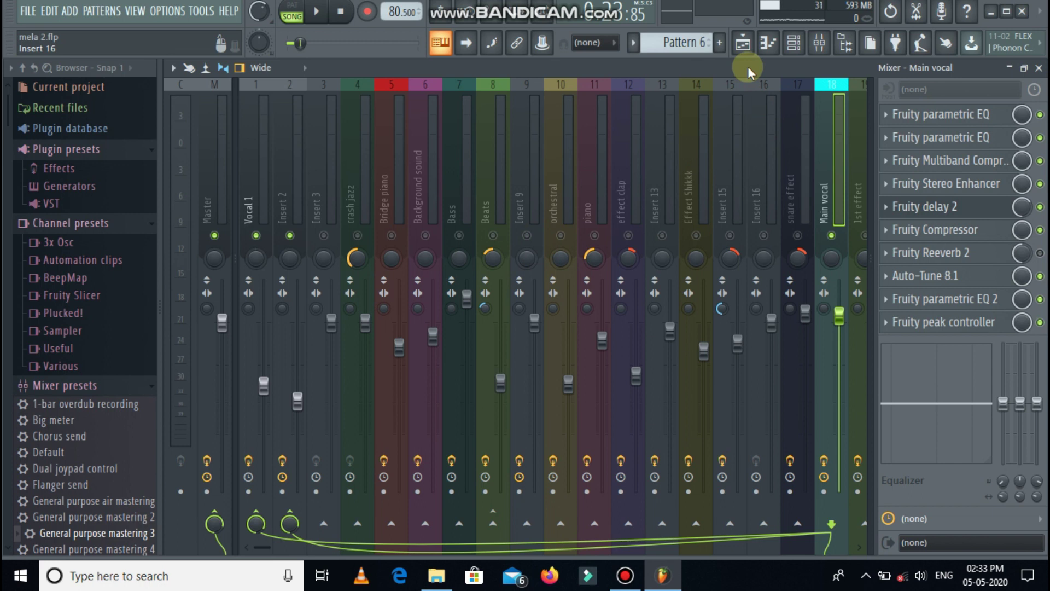
pyautogui.click(961, 118)
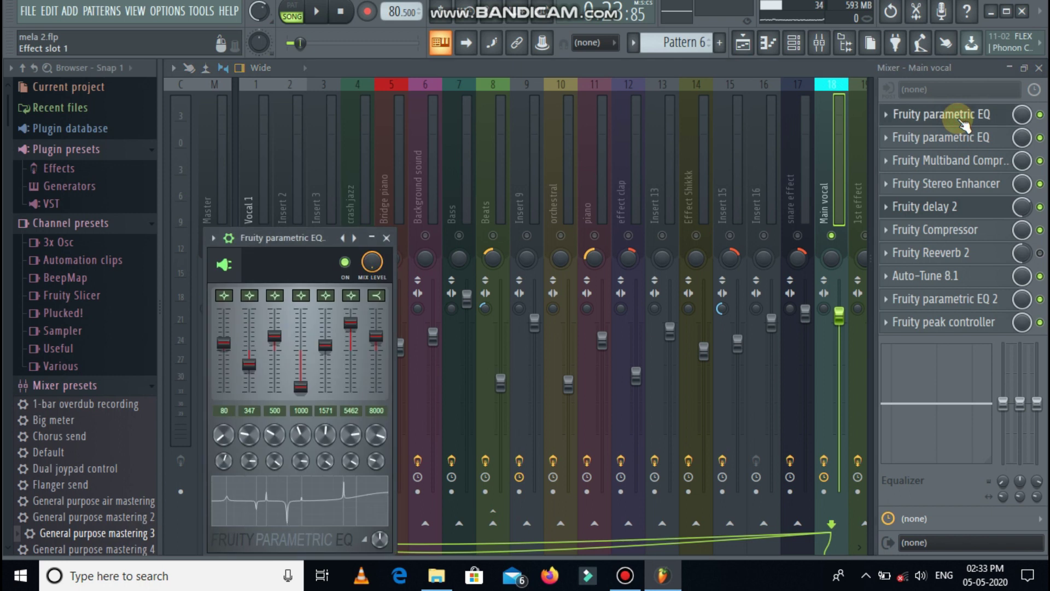
pyautogui.click(386, 238)
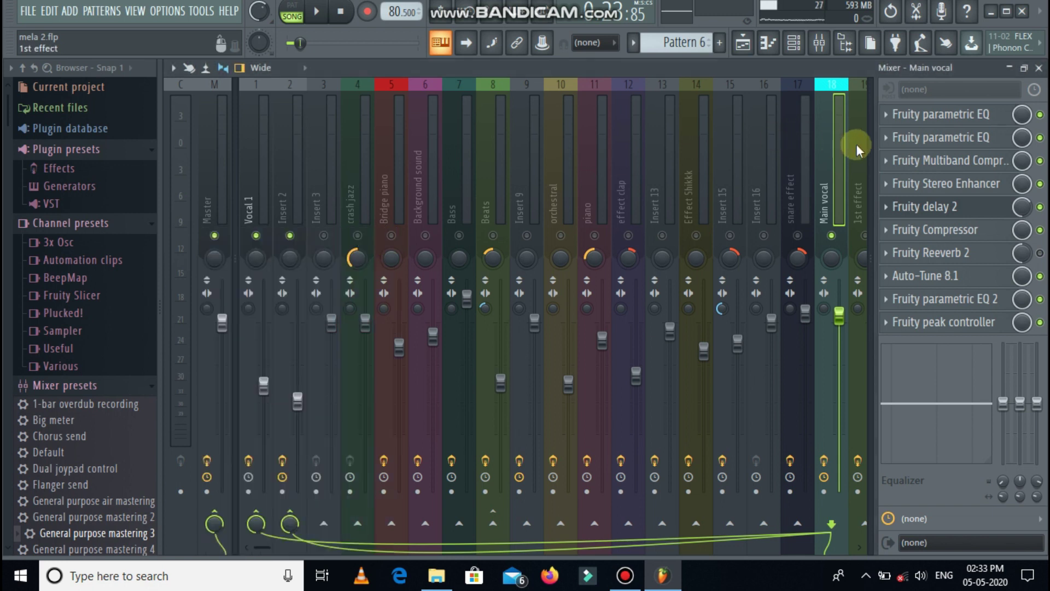
# - Inspect the Fruity Stereo Enhancer settings on the Main vocal insert, then close the plugin window
pyautogui.click(939, 184)
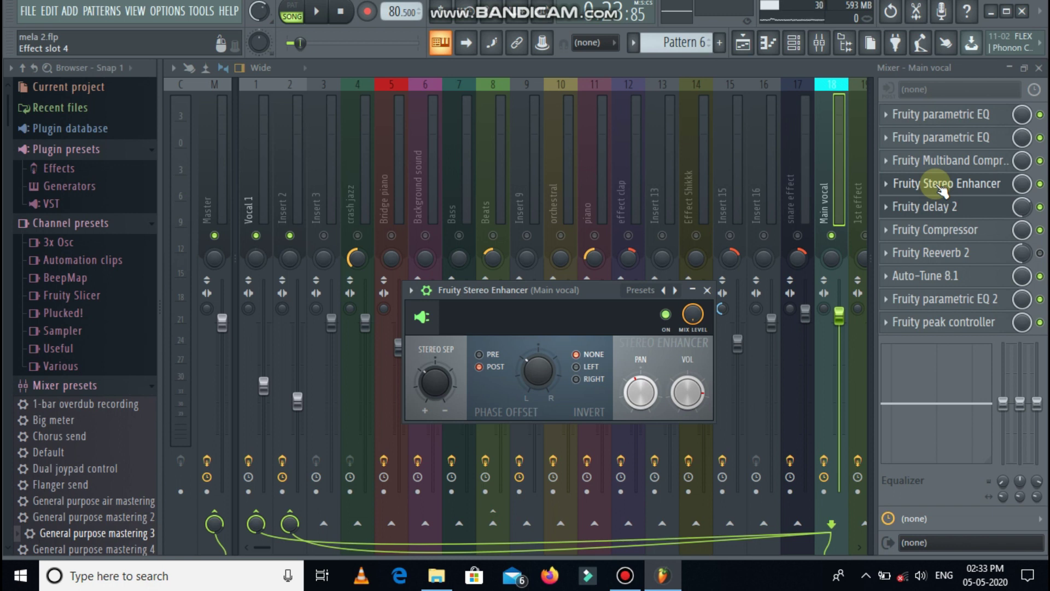
pyautogui.click(887, 186)
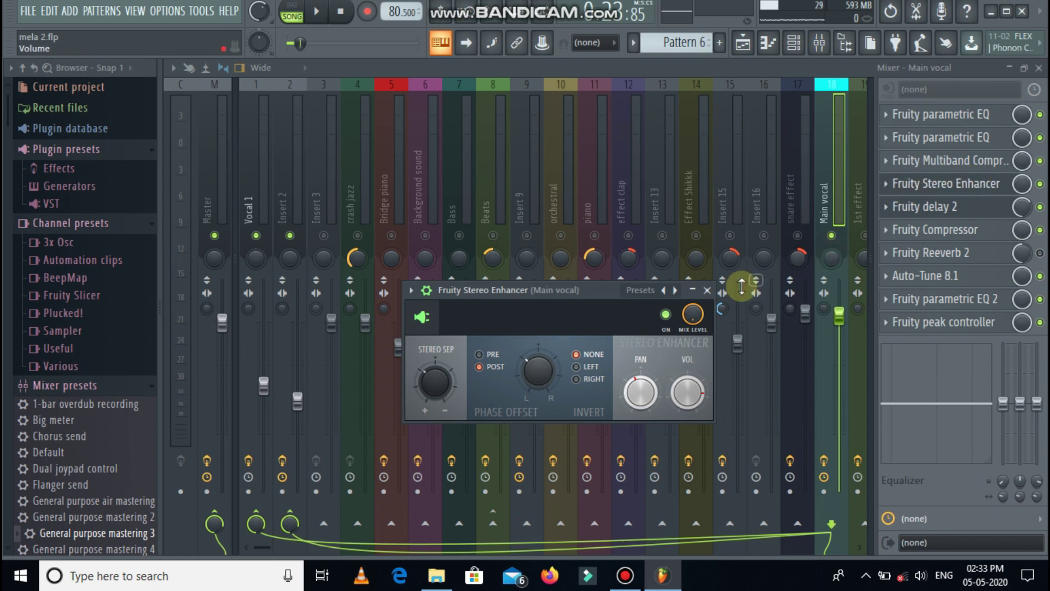
pyautogui.click(707, 289)
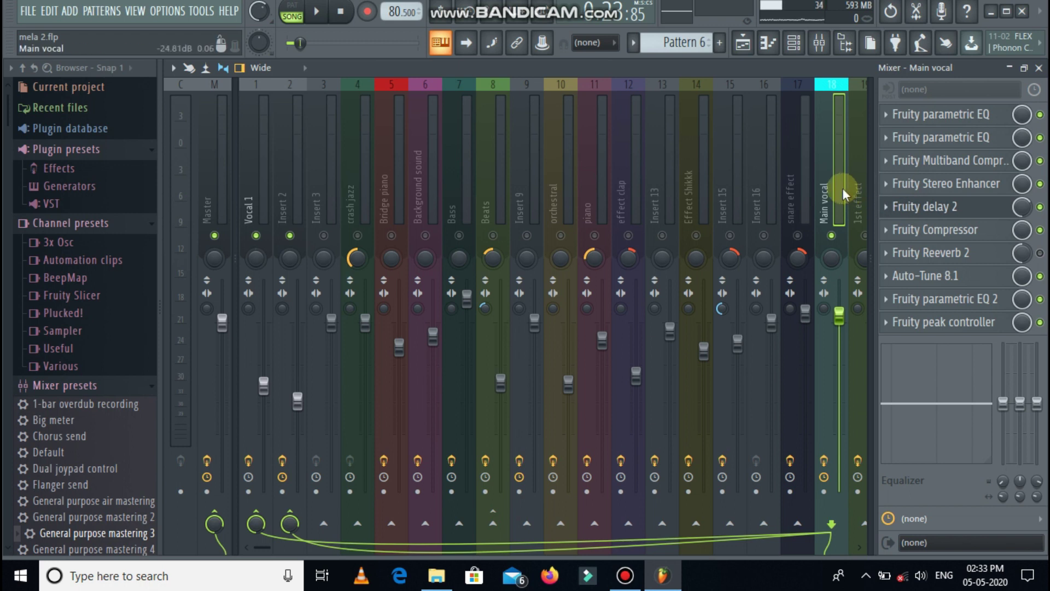
# - Inspect the Fruity Compressor settings on the Main vocal insert, close its window, and point out the Fruity Reeverb 2 slot
pyautogui.press('space')
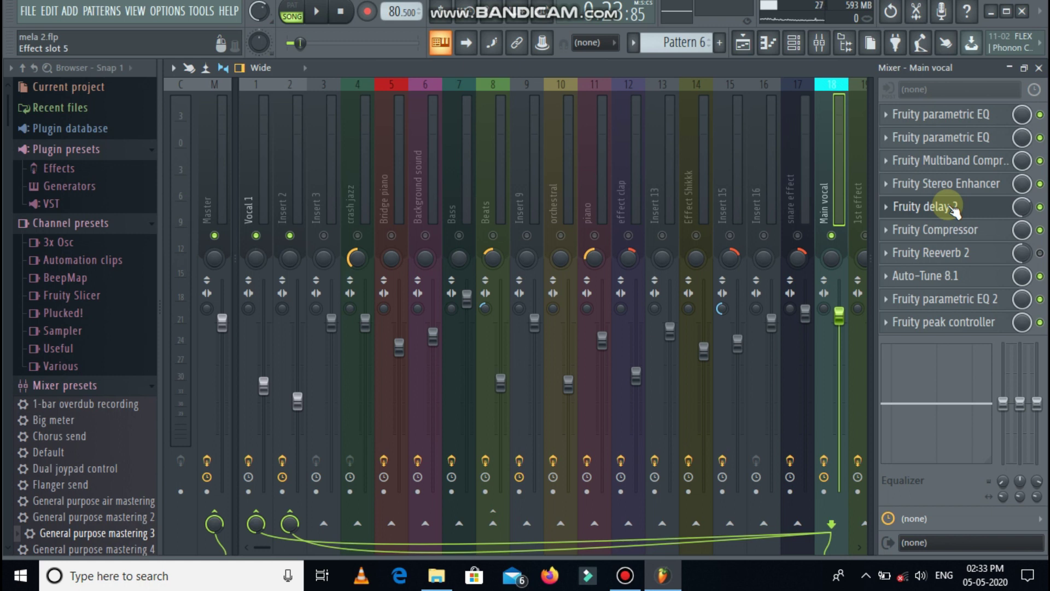
pyautogui.click(937, 230)
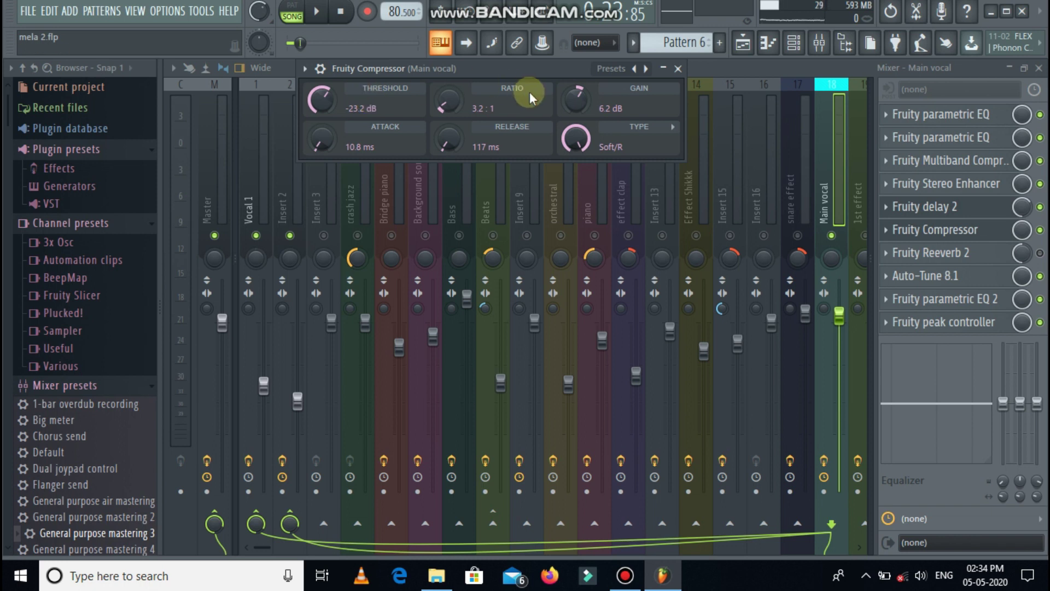
pyautogui.click(678, 68)
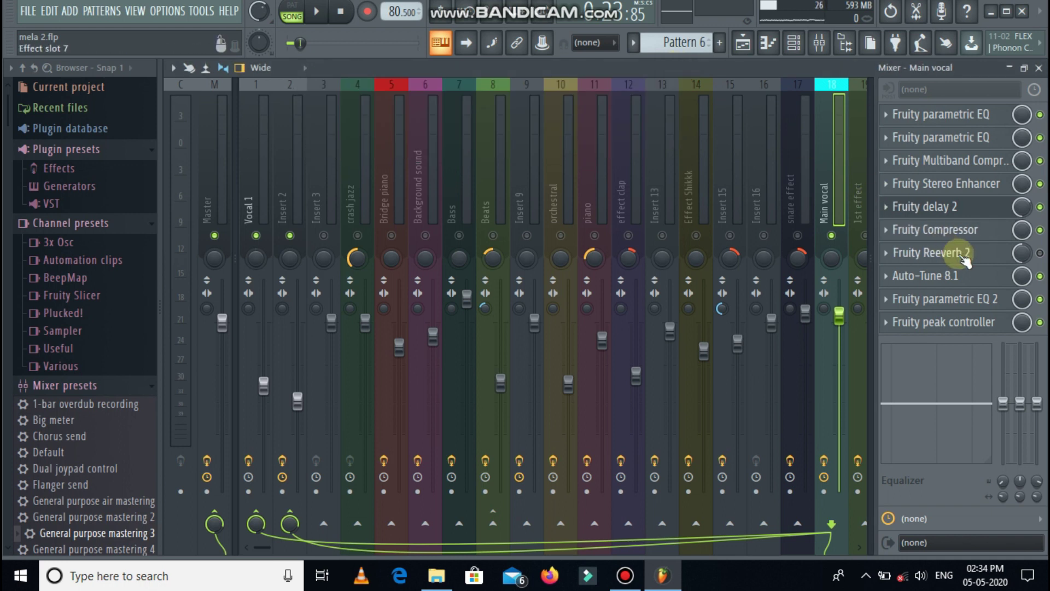
pyautogui.click(924, 255)
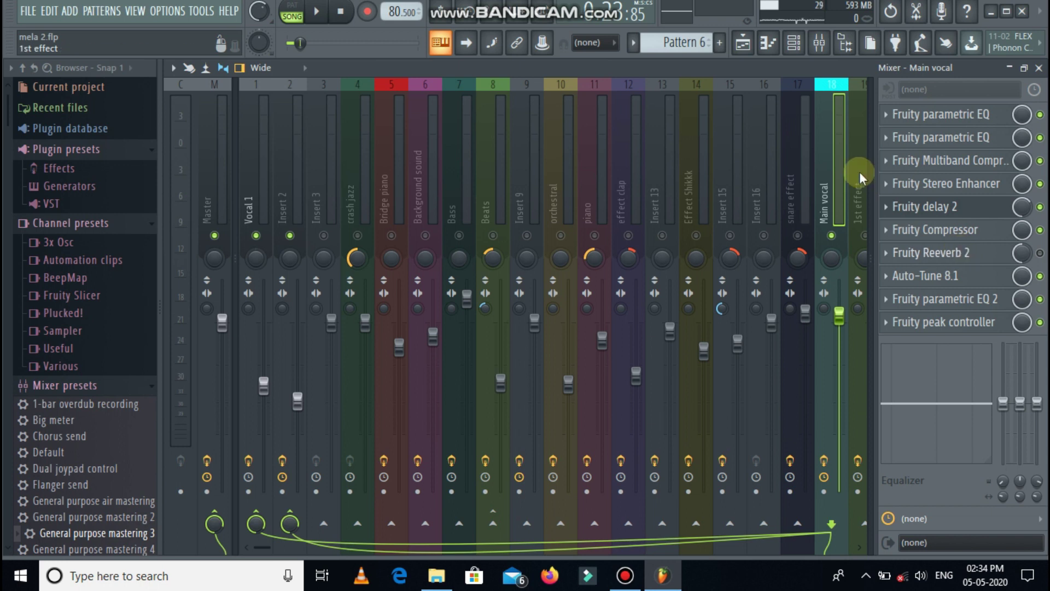
# - Review the effect slots of the Vocal 1 and Insert 2 tracks, check the vocal clips in the playlist, and return to the mixer
pyautogui.click(255, 208)
pyautogui.click(280, 207)
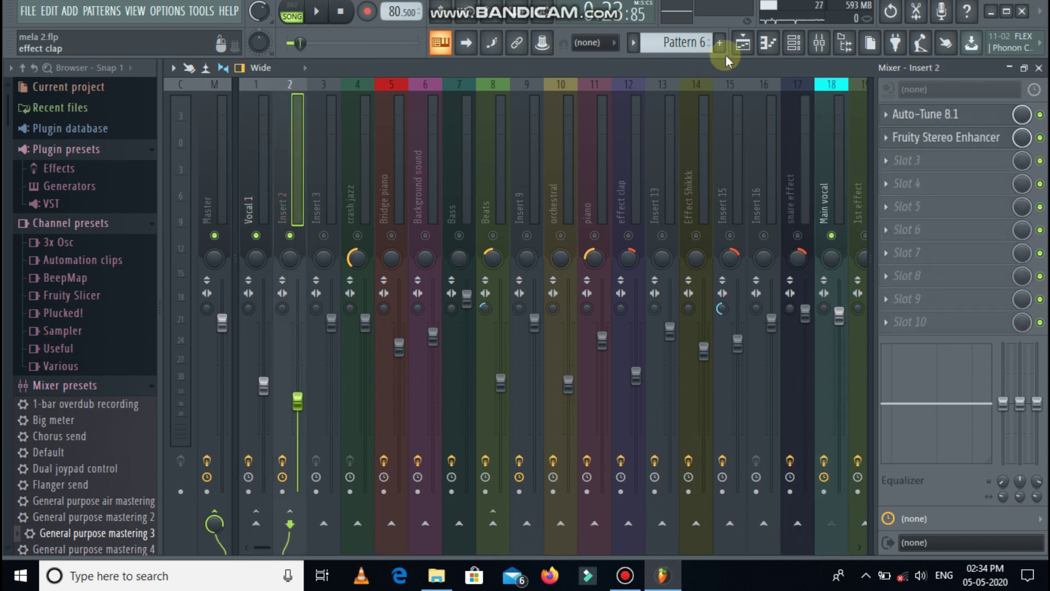
pyautogui.click(750, 46)
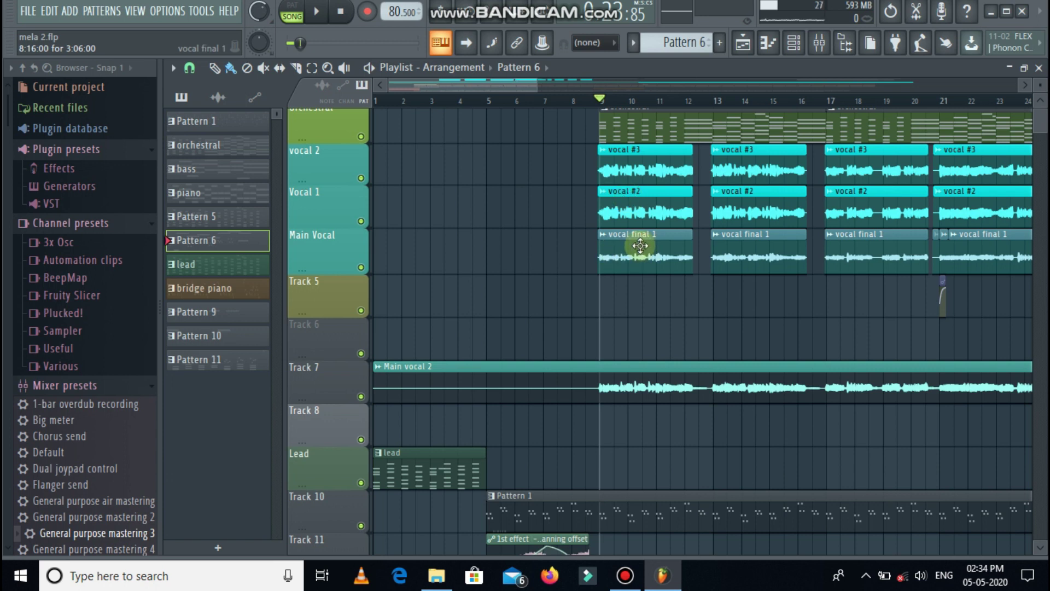
pyautogui.click(818, 42)
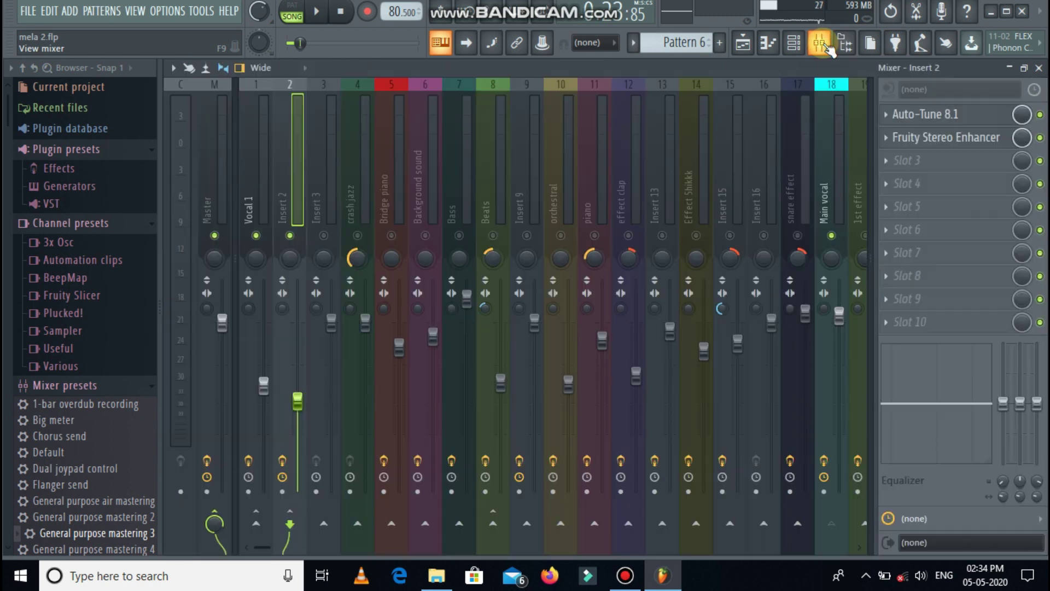
# - Select the Main vocal mixer track and play the song briefly to check the vocal levels and routing, then stop playback
pyautogui.click(834, 196)
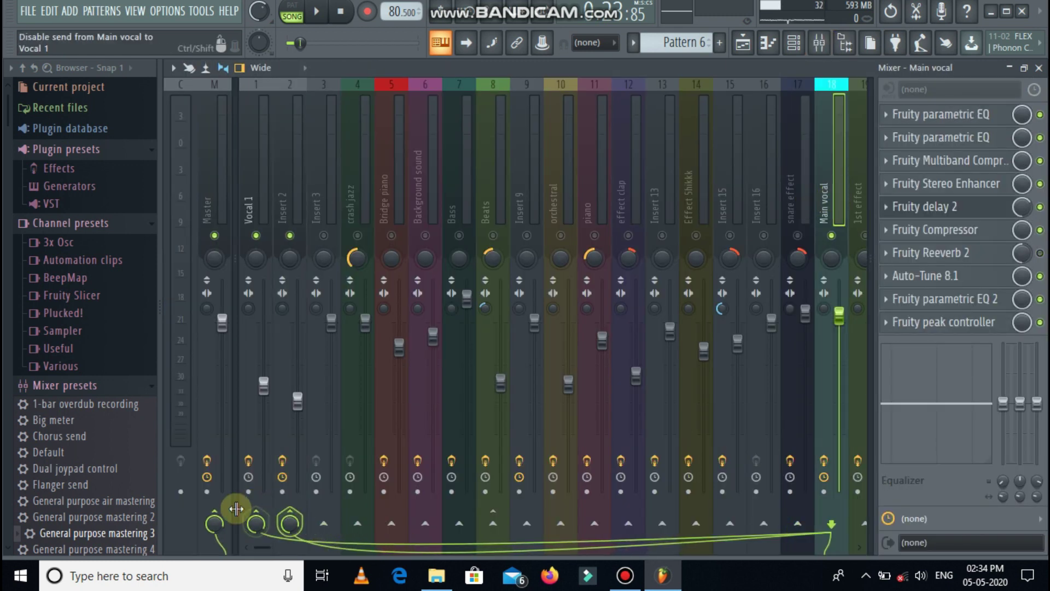
pyautogui.press('space')
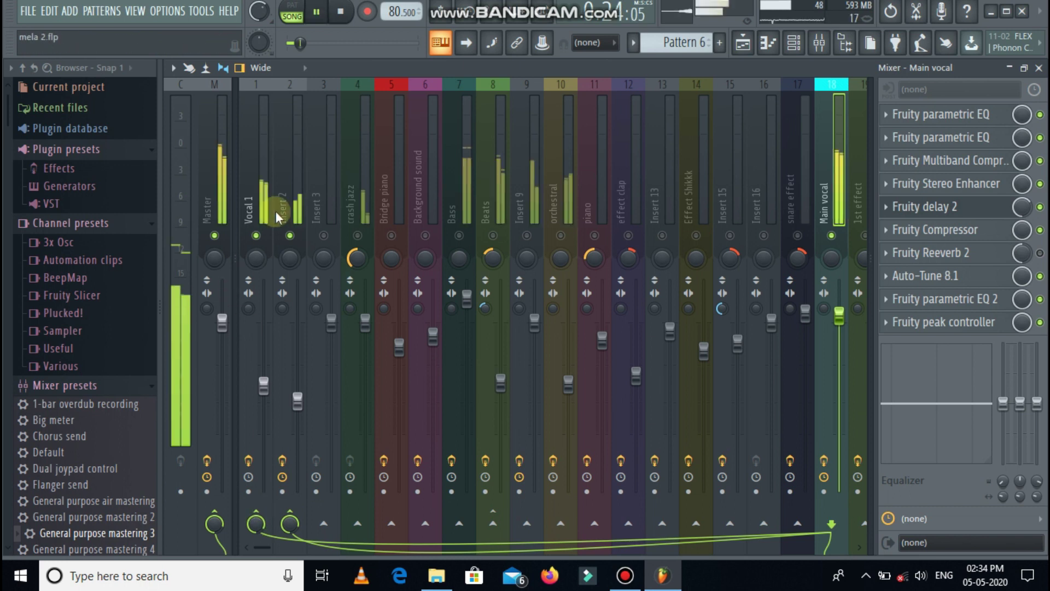
pyautogui.press('space')
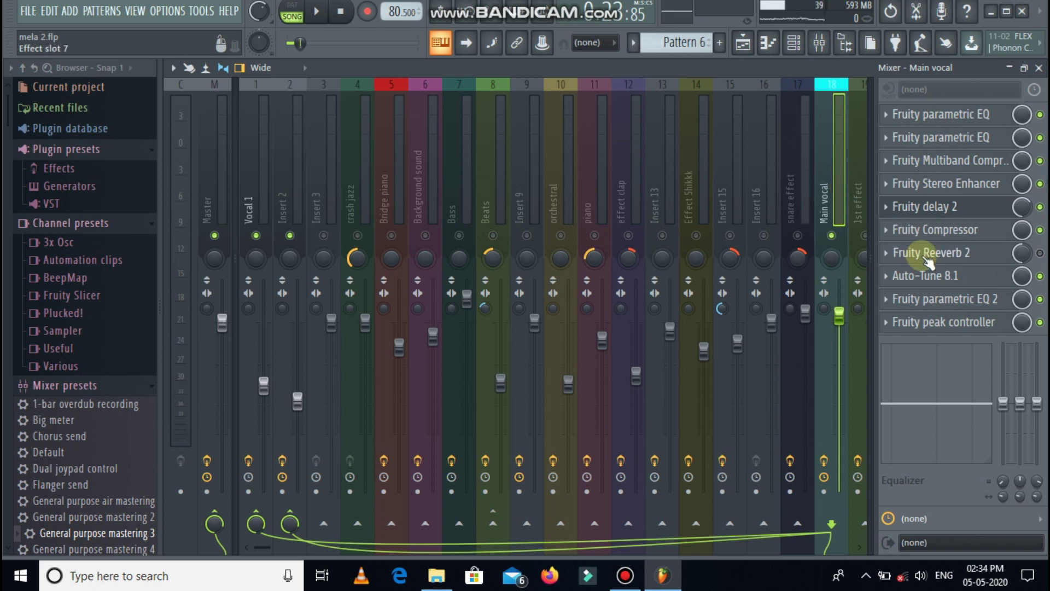
# - Inspect the Auto-Tune 8.1 and Fruity parametric EQ 2 settings on the Main vocal insert, closing both plugin windows
pyautogui.click(970, 276)
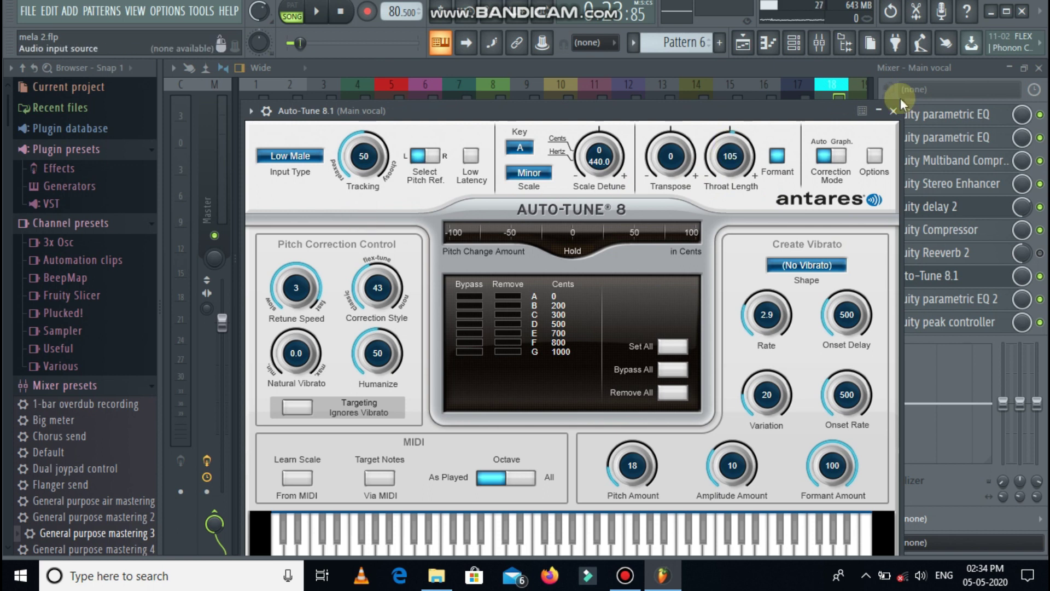
pyautogui.click(894, 111)
pyautogui.click(744, 259)
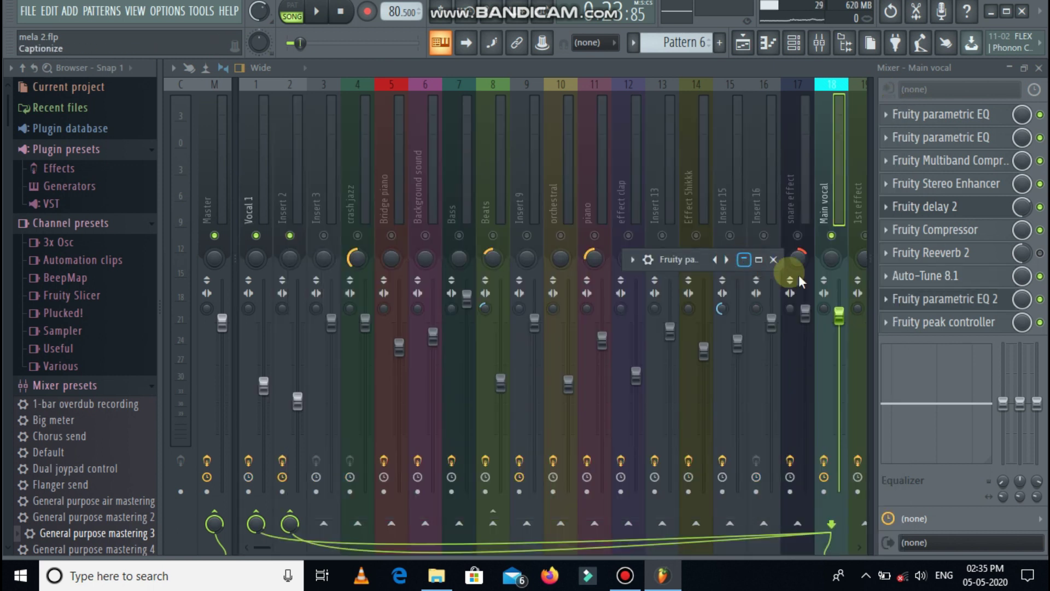
pyautogui.click(773, 260)
pyautogui.click(928, 301)
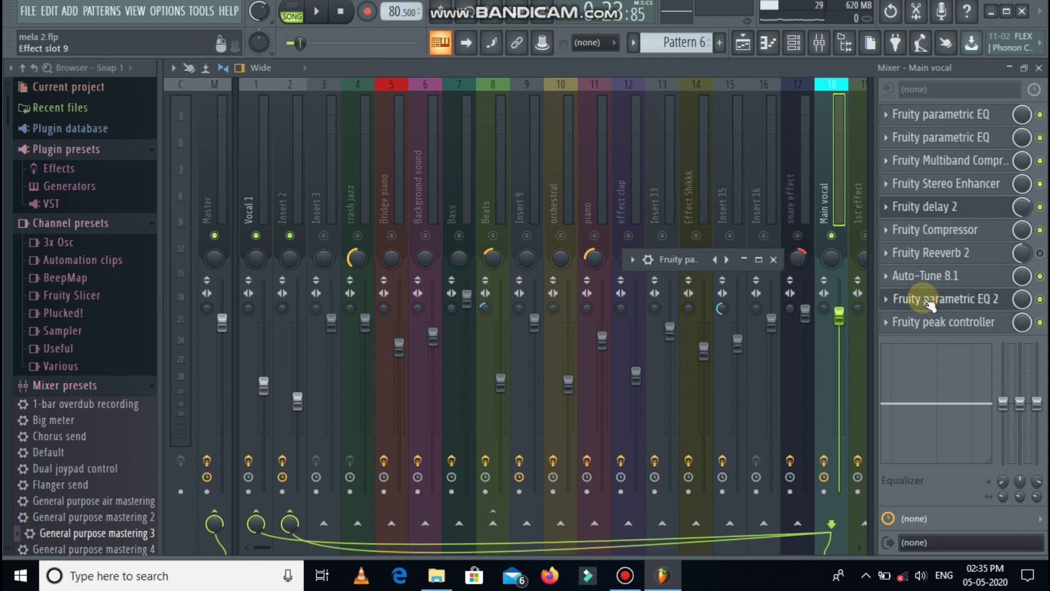
pyautogui.click(745, 260)
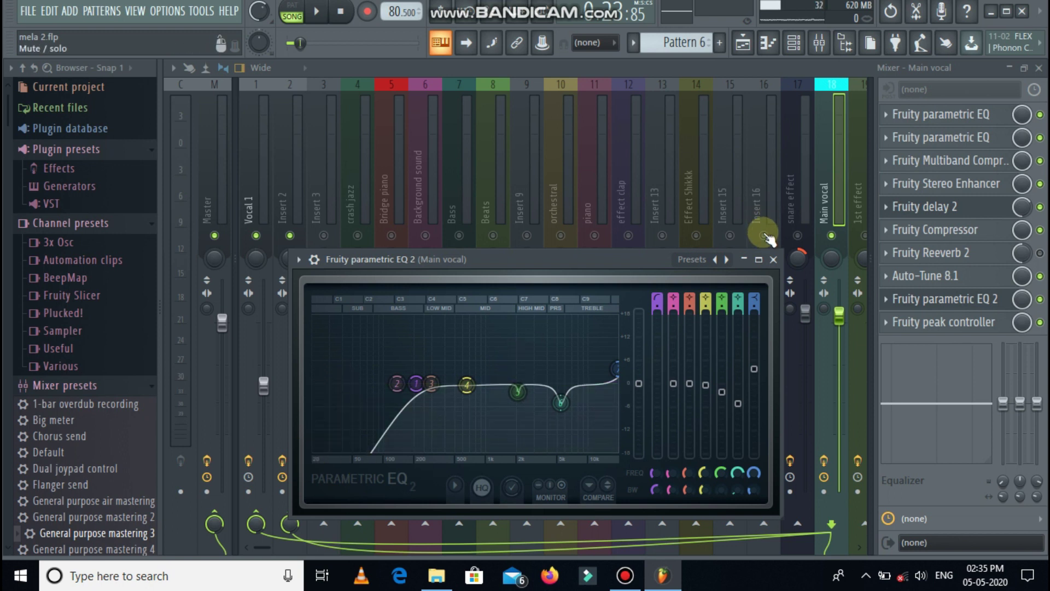
pyautogui.click(773, 260)
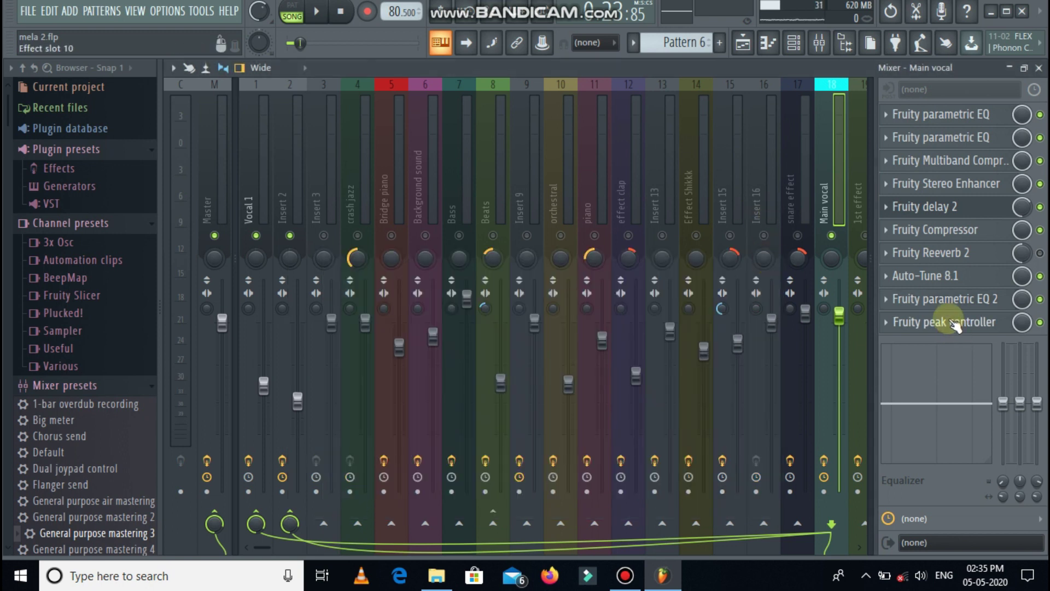
# - Inspect the Fruity peak controller on the Main vocal insert, close it, and unmute the other mixer tracks
pyautogui.click(955, 323)
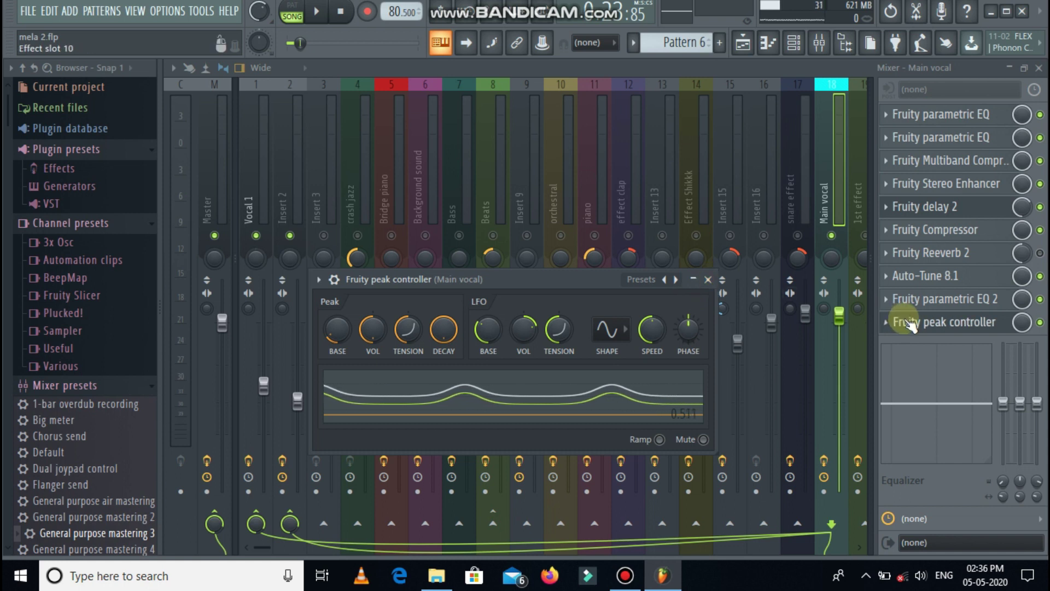
pyautogui.click(707, 279)
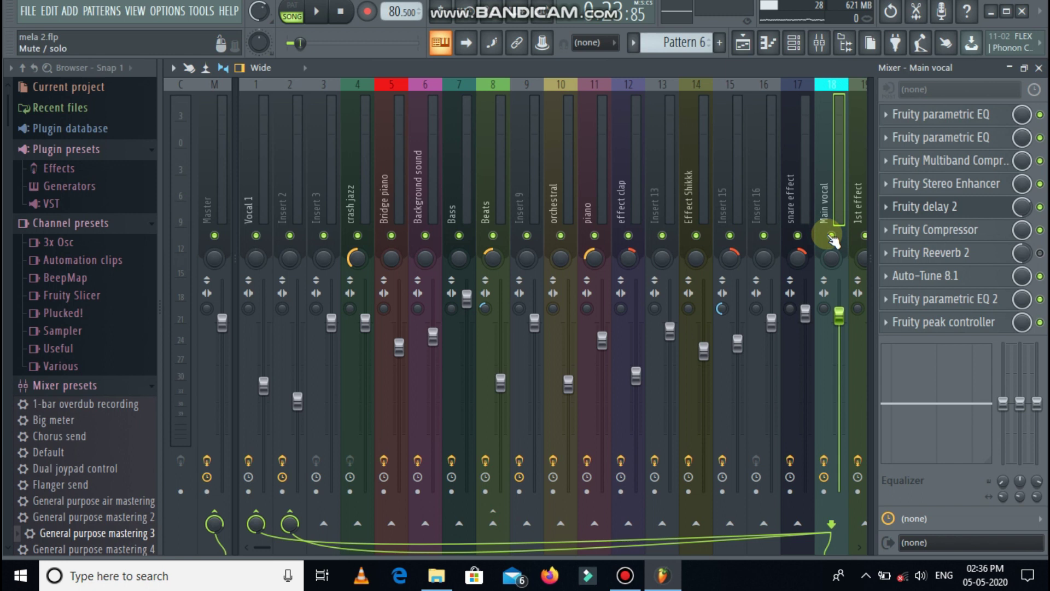
pyautogui.click(744, 45)
pyautogui.click(746, 47)
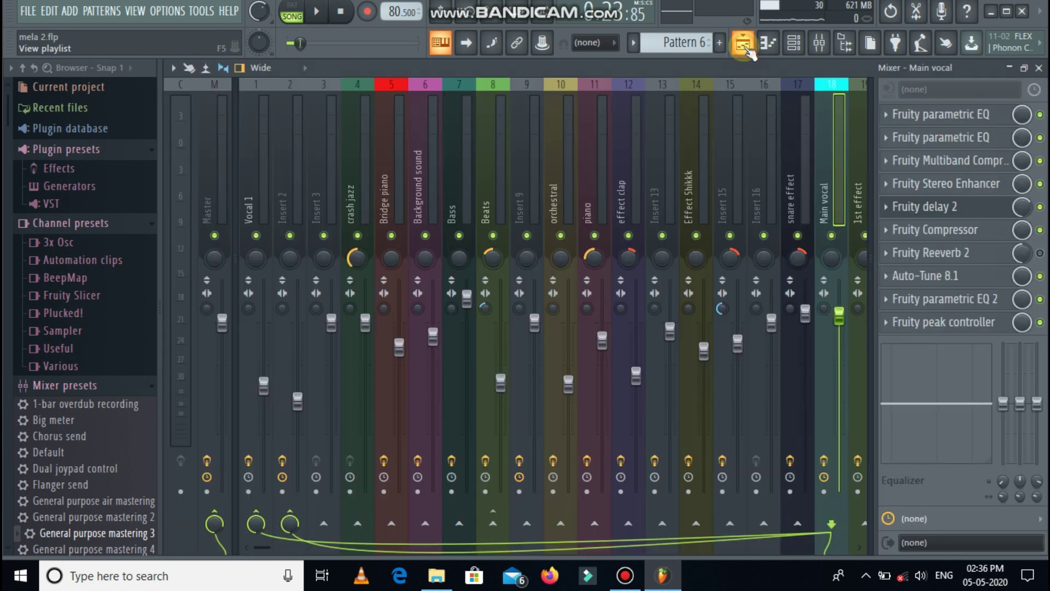
# - Recheck the band settings of the Fruity parametric EQ in Main vocal slot 1 and close its window
pyautogui.click(925, 115)
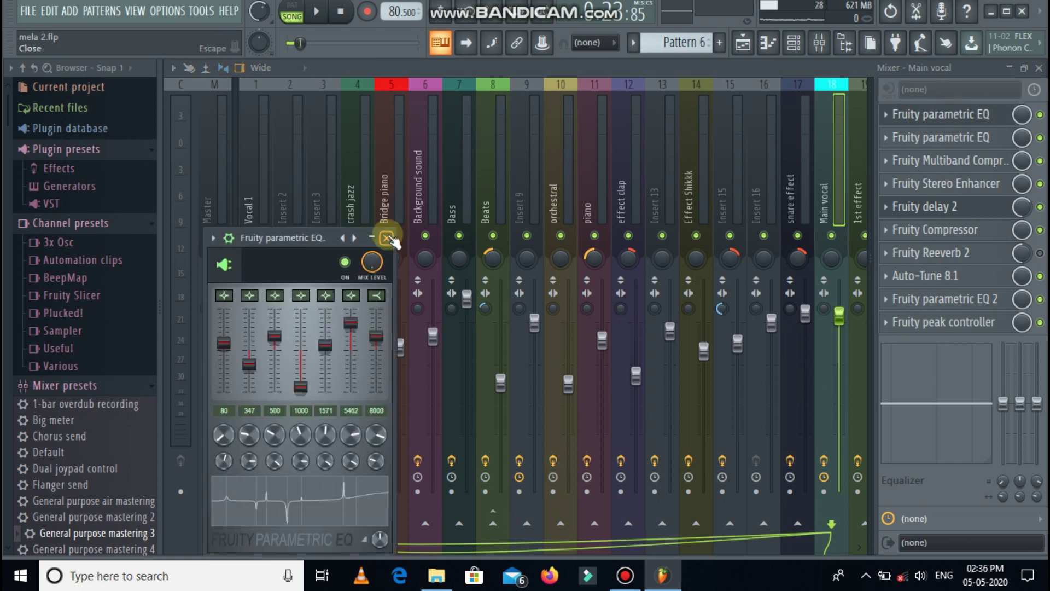
pyautogui.click(387, 237)
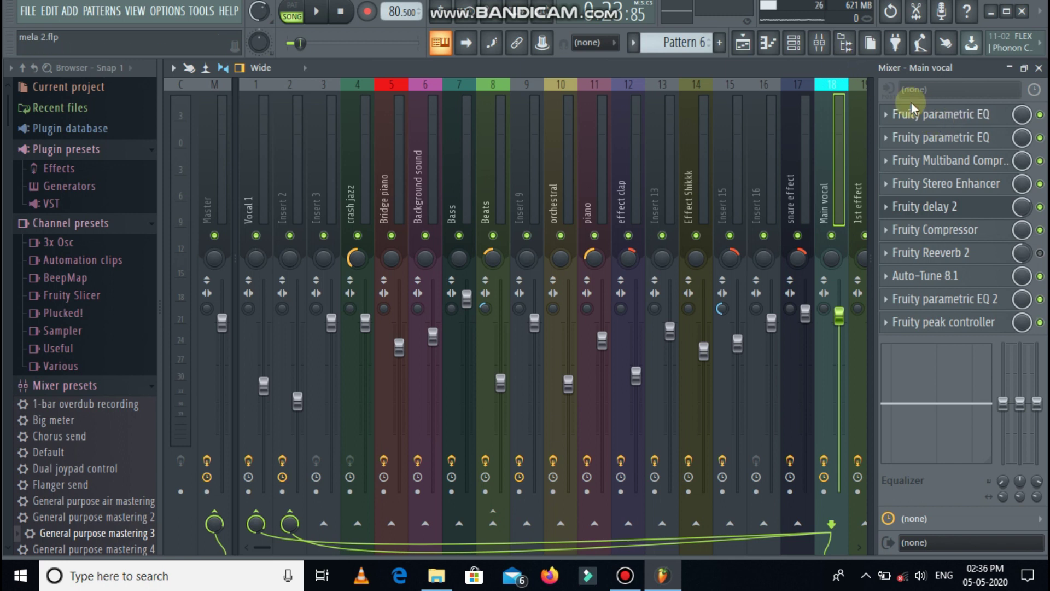
# - Play the full song in the playlist and look over its tracks from the vocals down to the bass guitar and piano
pyautogui.click(752, 50)
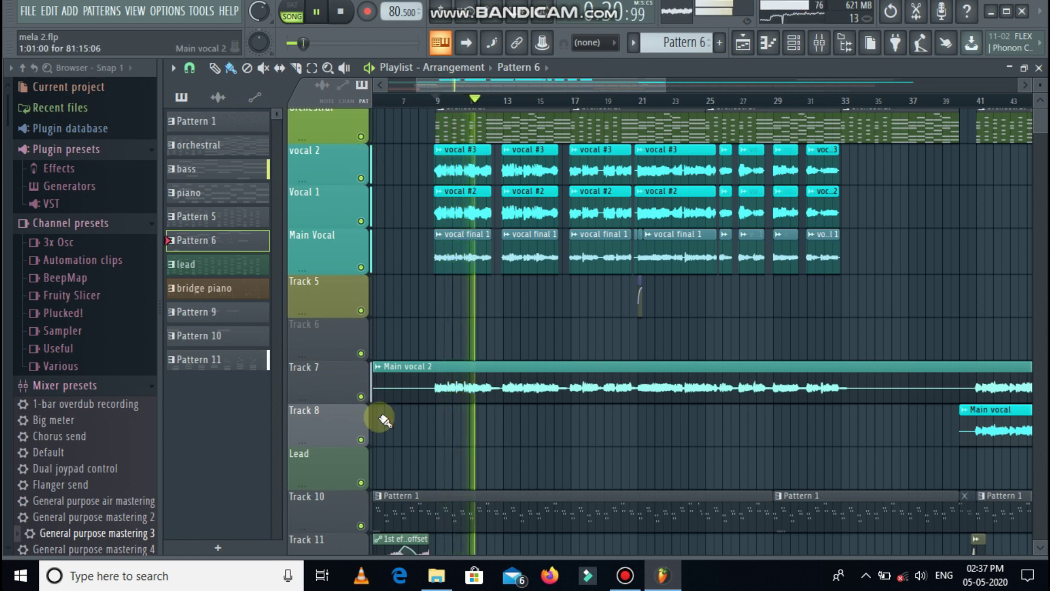
pyautogui.scroll(-4, 394, 468)
pyautogui.scroll(-2, 393, 468)
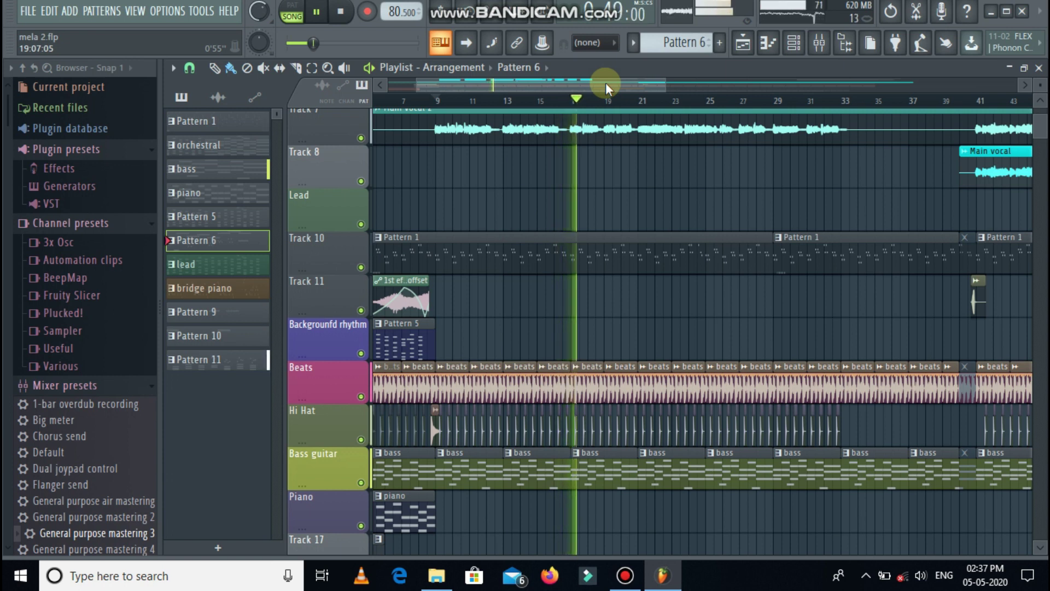
pyautogui.scroll(6, 648, 180)
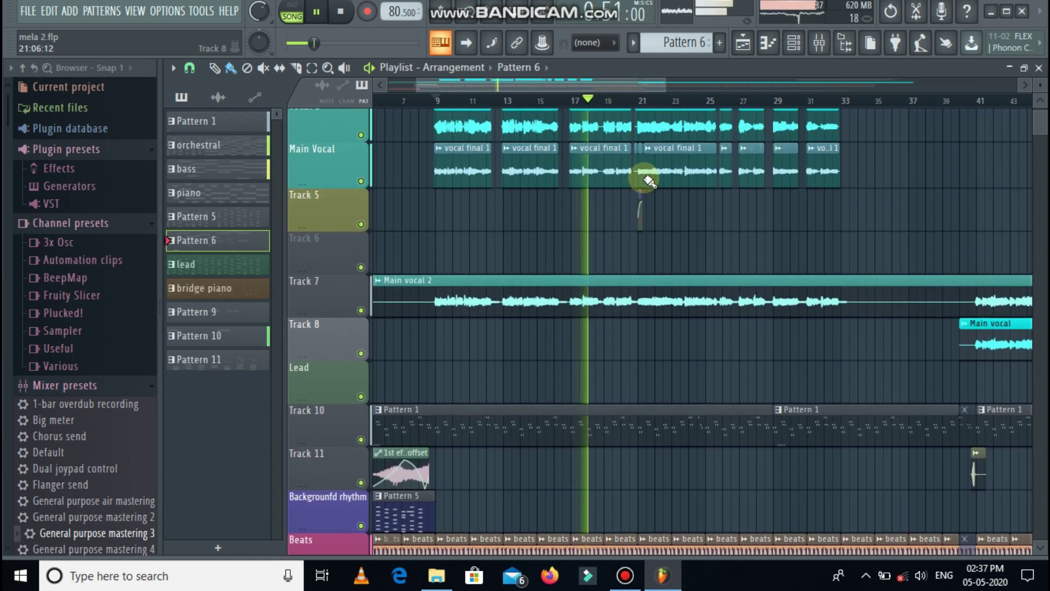